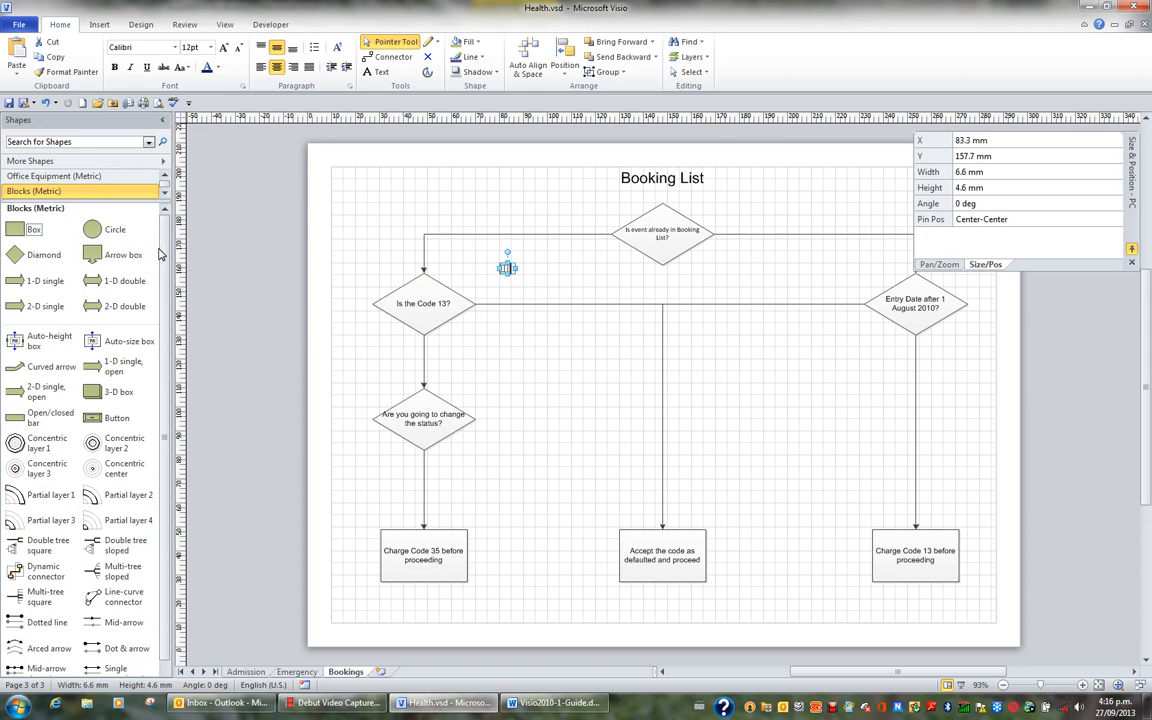
Enlarge the stencil list so that every open stencil is shown without scrolling
left_click(166, 178)
left_click(166, 178)
left_click(166, 178)
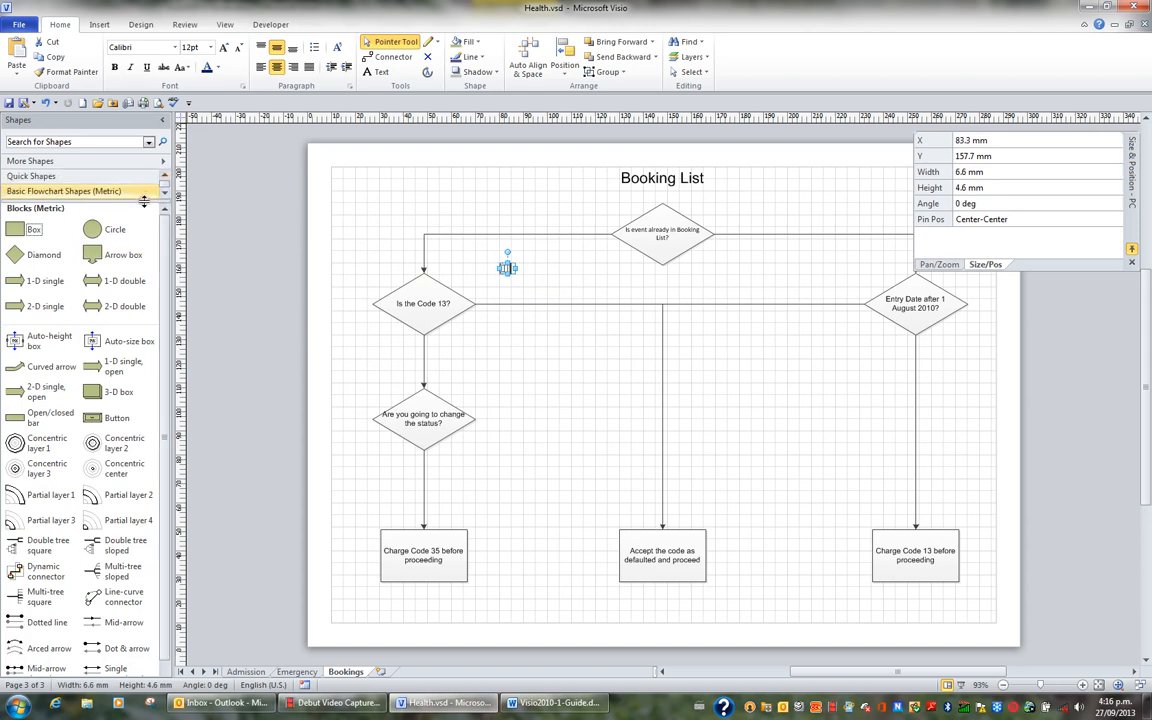
left_click_drag(144, 199, 148, 245)
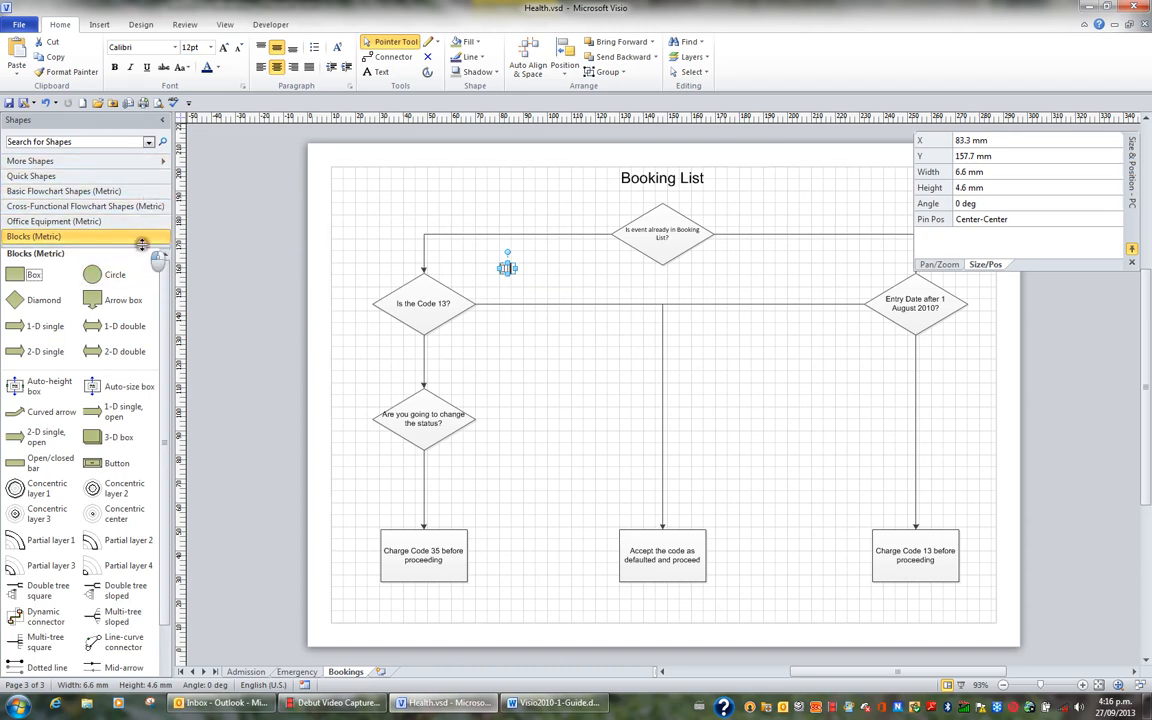
mouse_move(142, 244)
left_mouse_down()
mouse_move(144, 193)
mouse_move(144, 248)
left_mouse_up()
Look through the shapes in the Office Equipment, Cross-Functional Flowchart, Basic Flowchart and Quick Shapes stencils
left_click(149, 218)
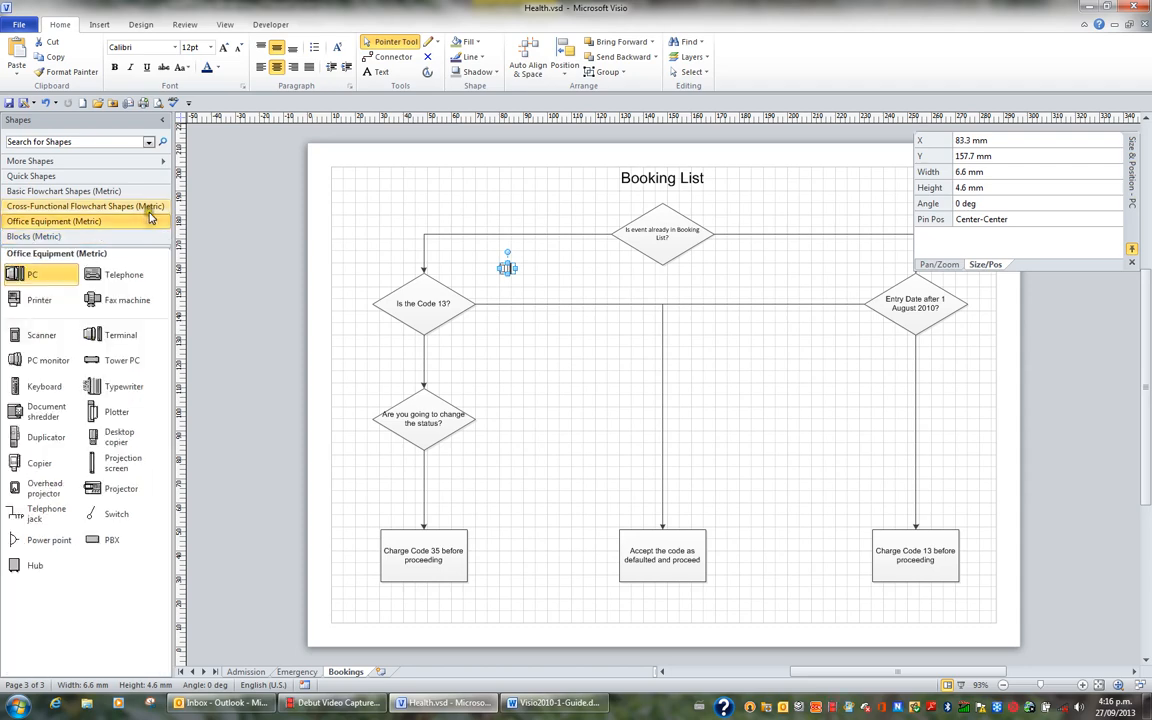
left_click(148, 207)
left_click(146, 191)
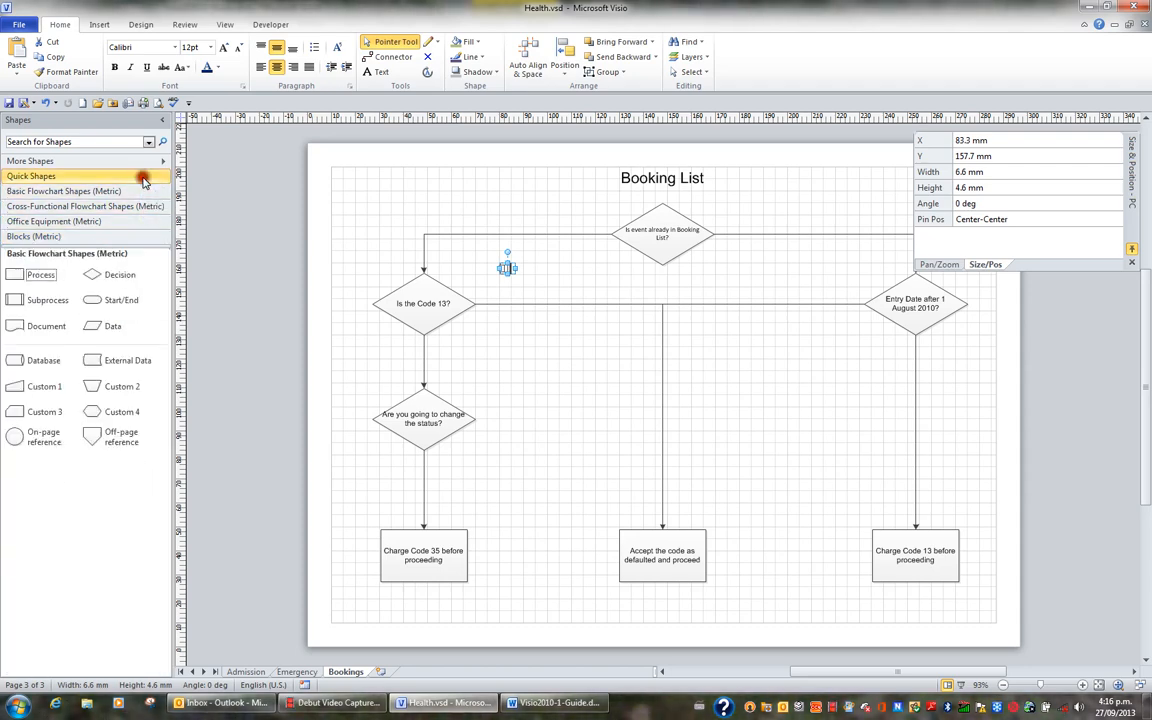
left_click(144, 179)
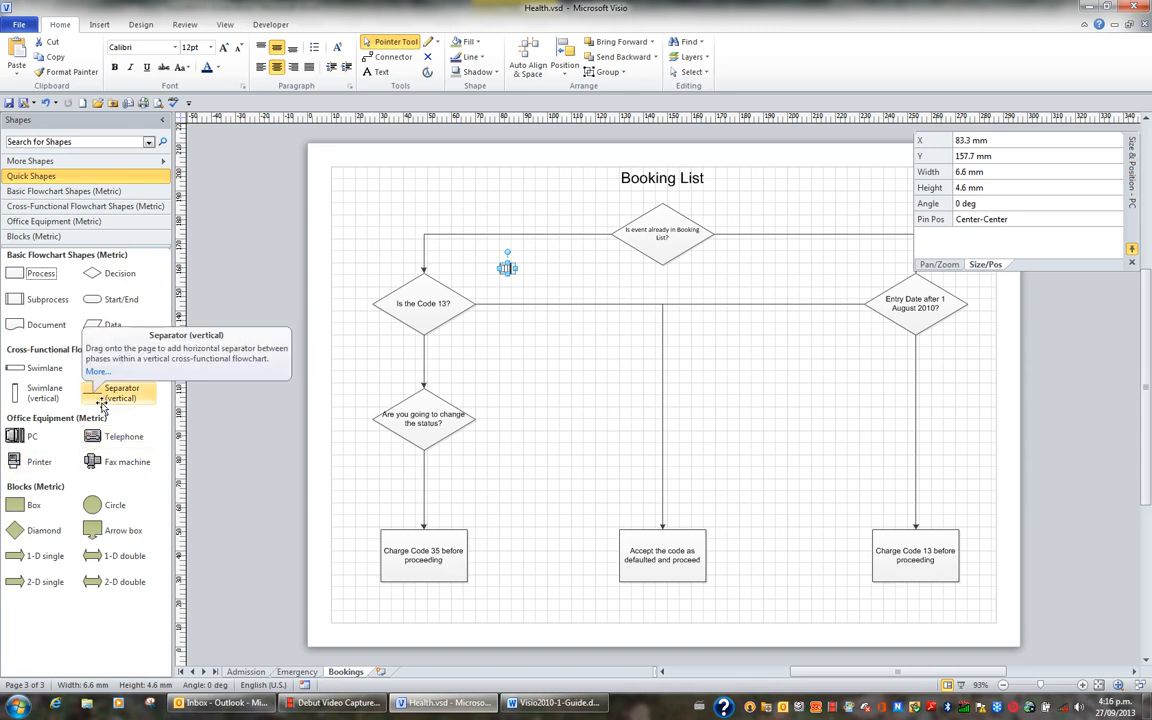
left_click(106, 223)
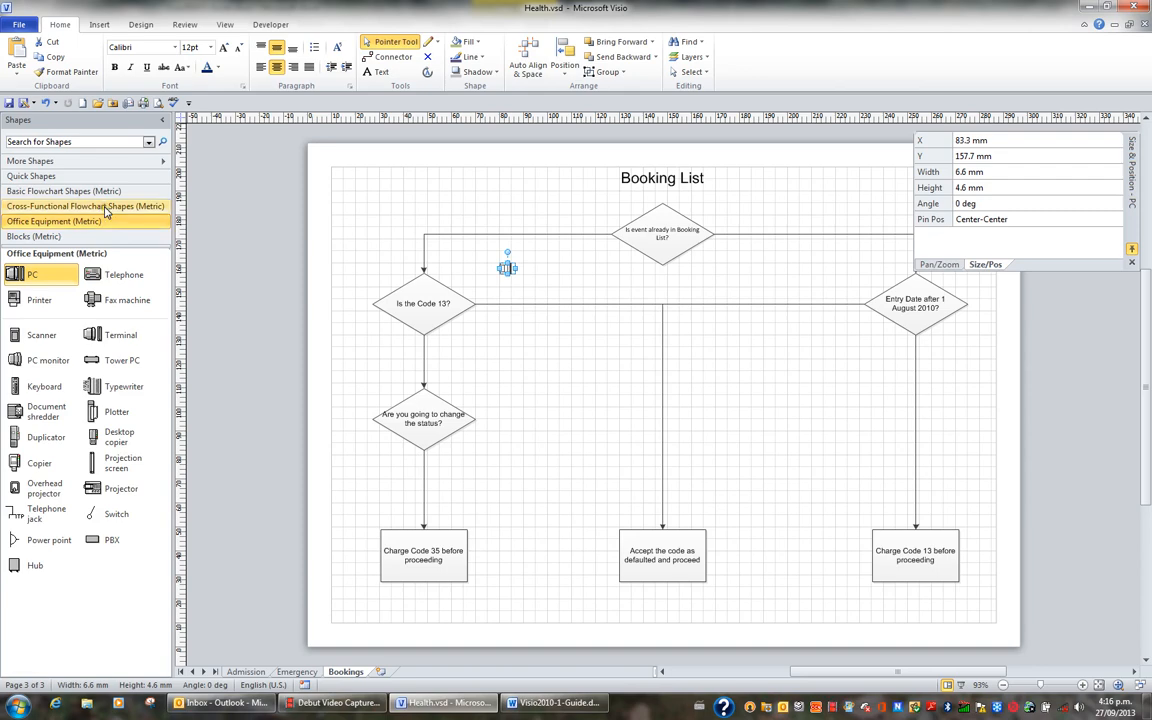
left_click(106, 208)
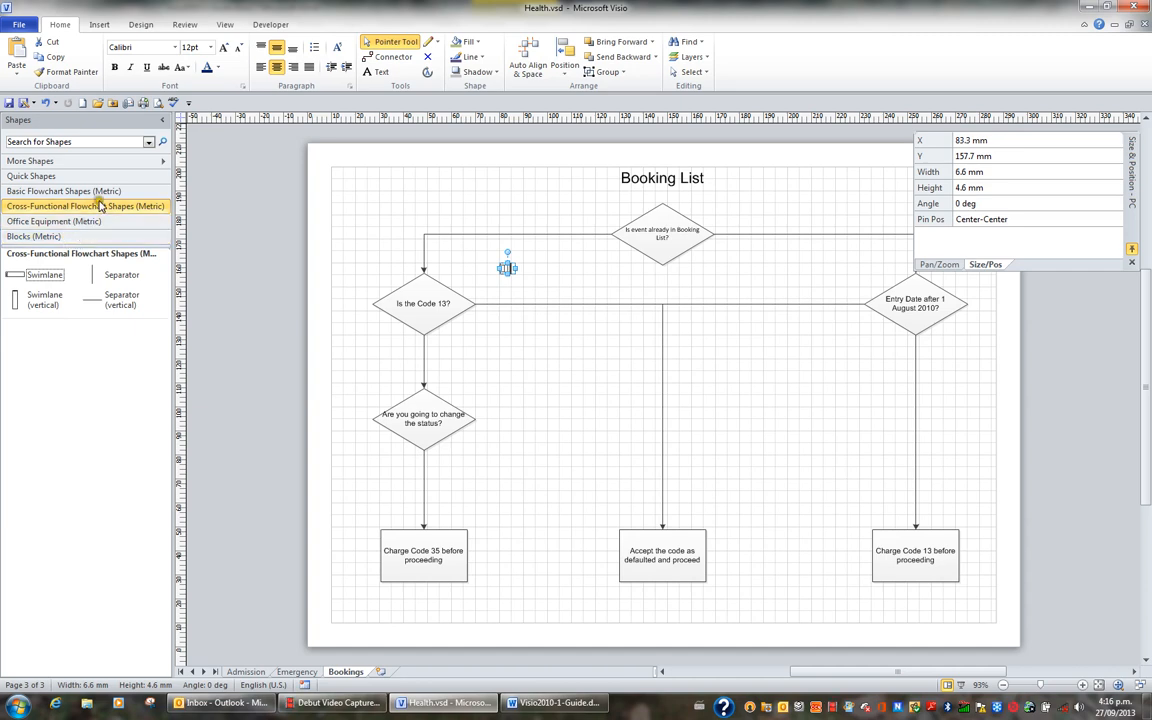
left_click(45, 193)
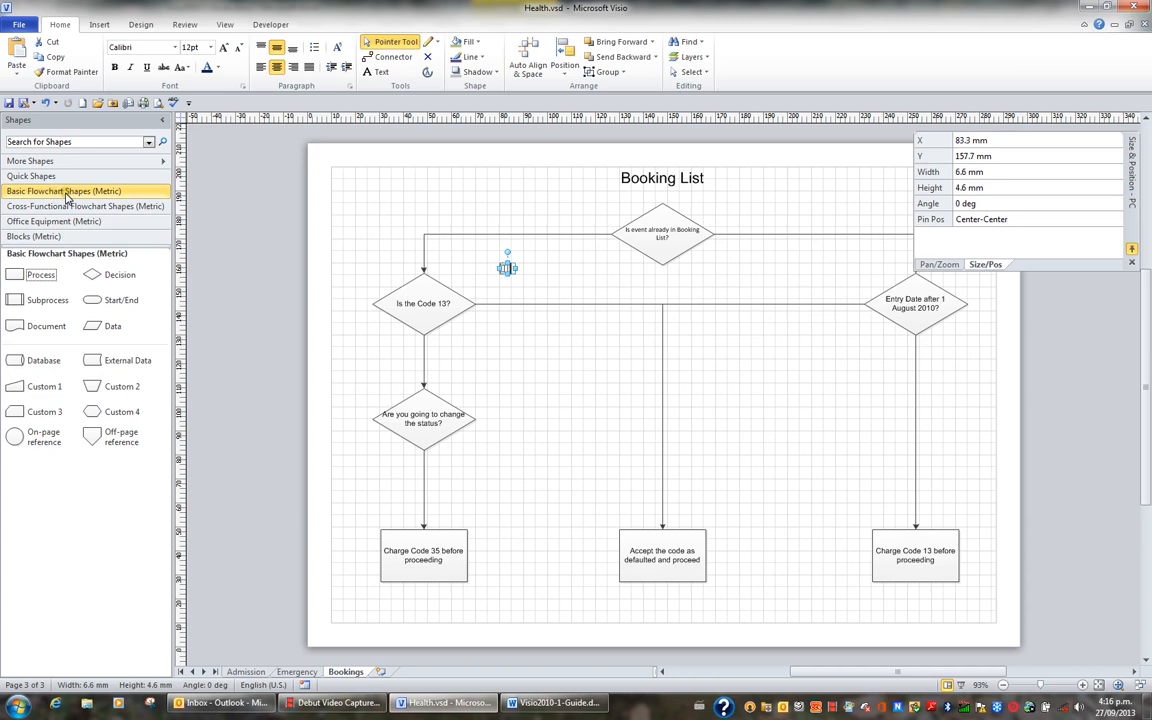
Try the Names Under Icons and Icons Only views on the Basic Flowchart Shapes stencil
right_click(68, 196)
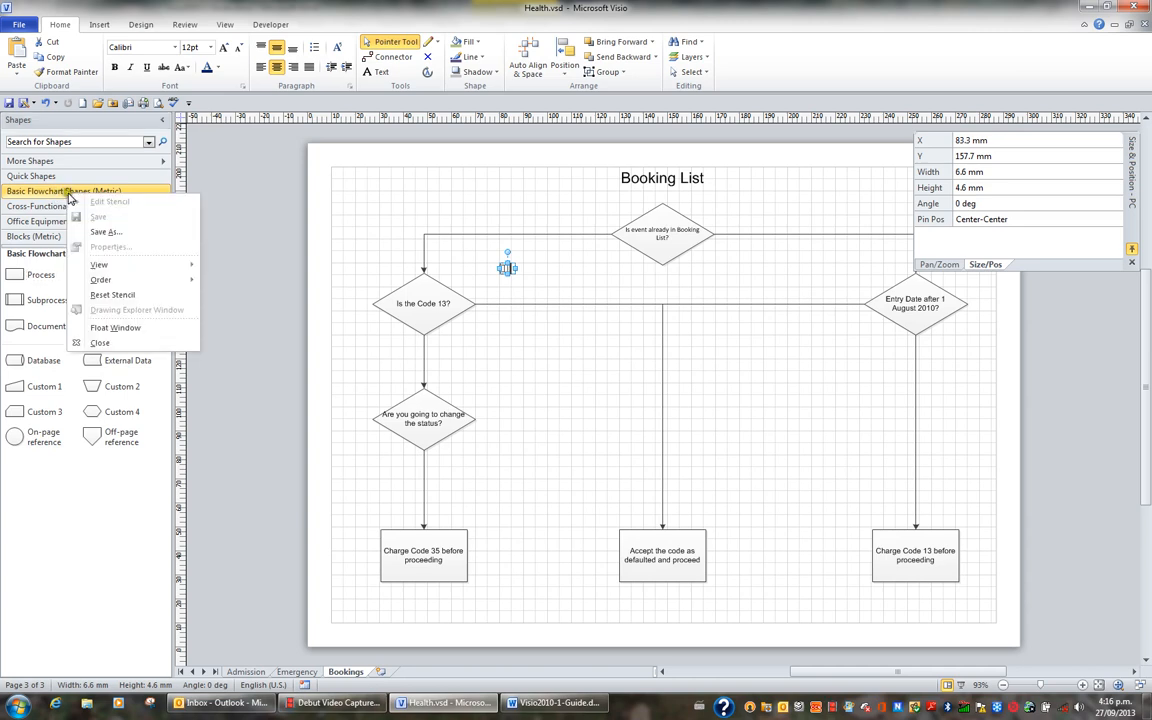
mouse_move(102, 268)
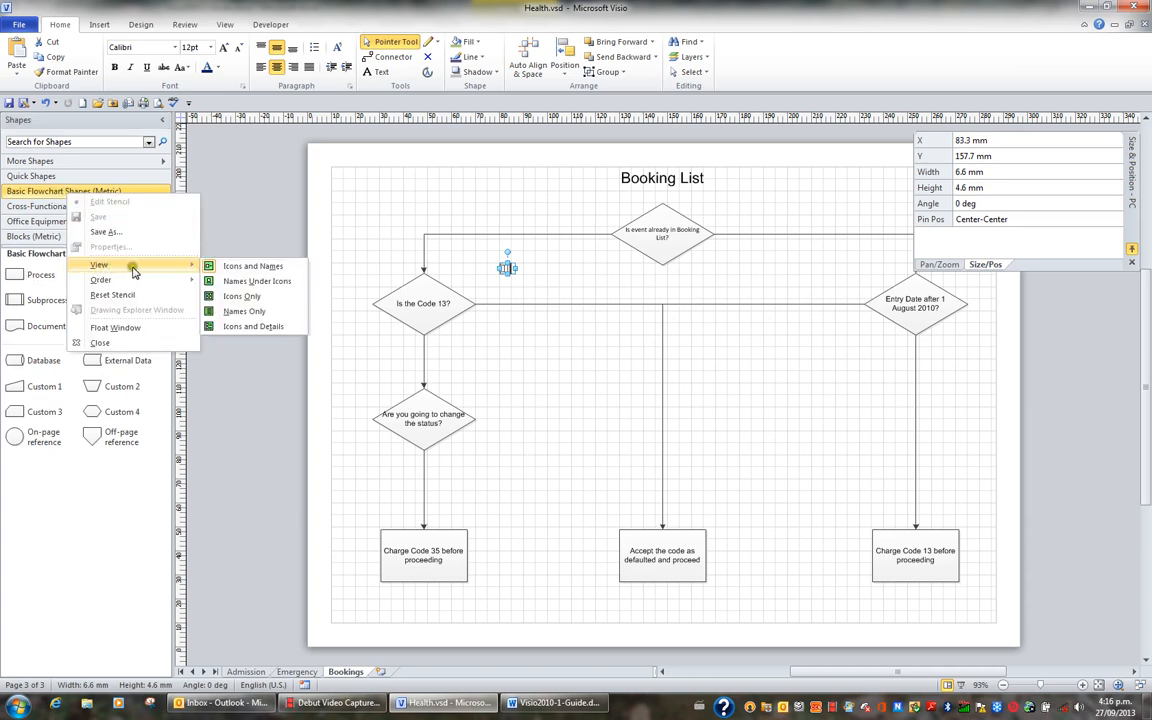
left_click(260, 284)
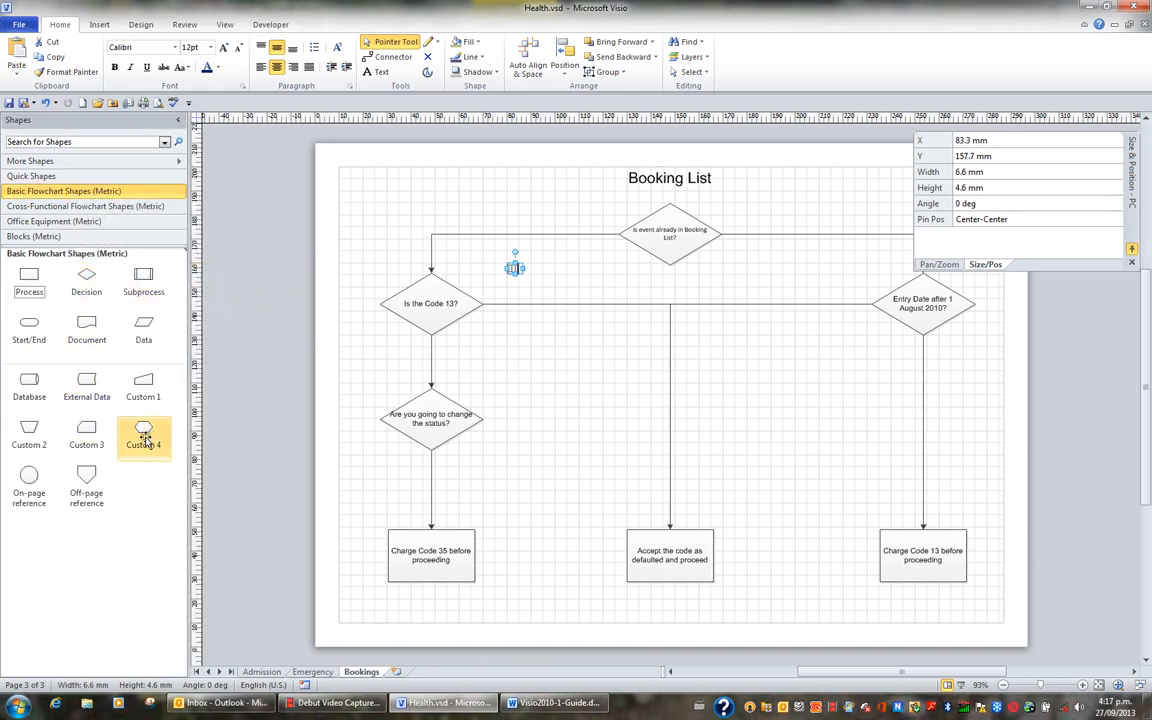
right_click(118, 192)
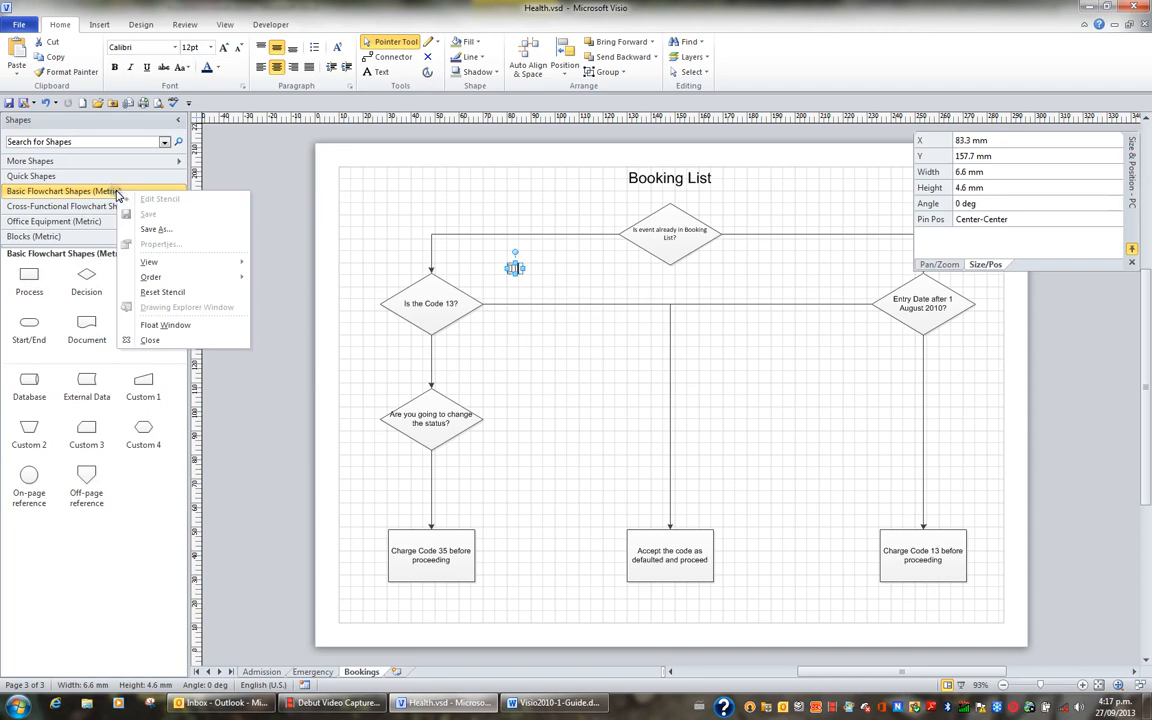
mouse_move(175, 262)
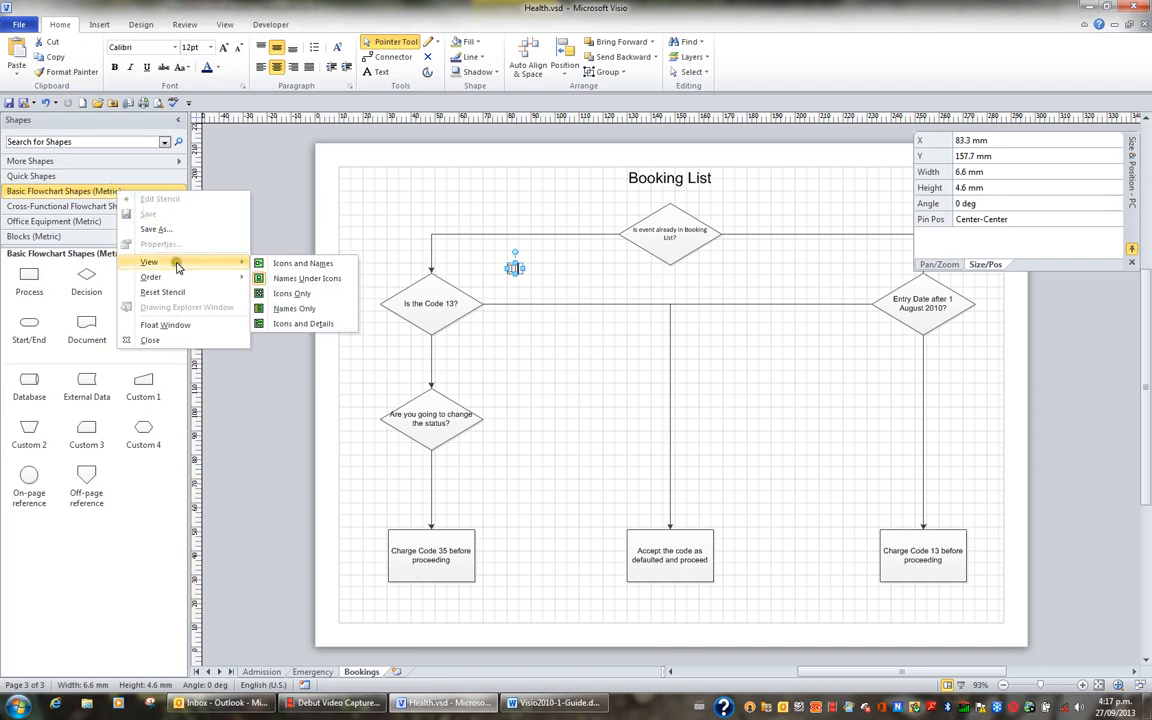
left_click(295, 296)
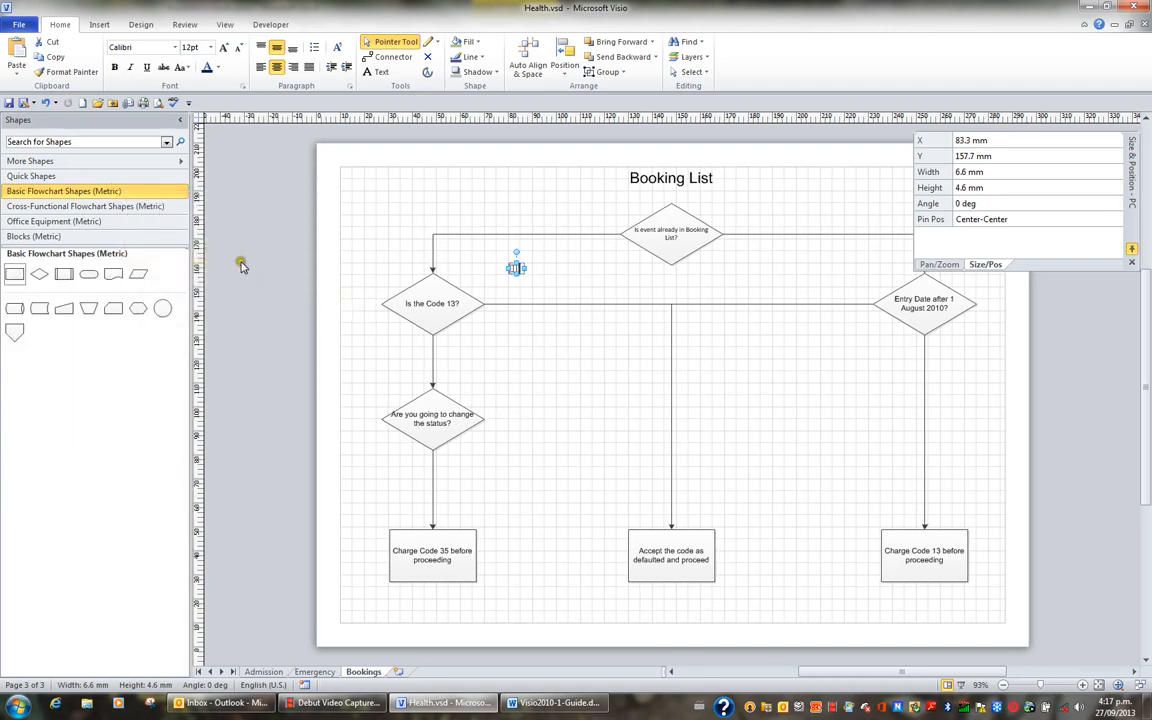
Try the Names Only and Icons and Details views on the Basic Flowchart Shapes stencil
right_click(167, 194)
mouse_move(222, 262)
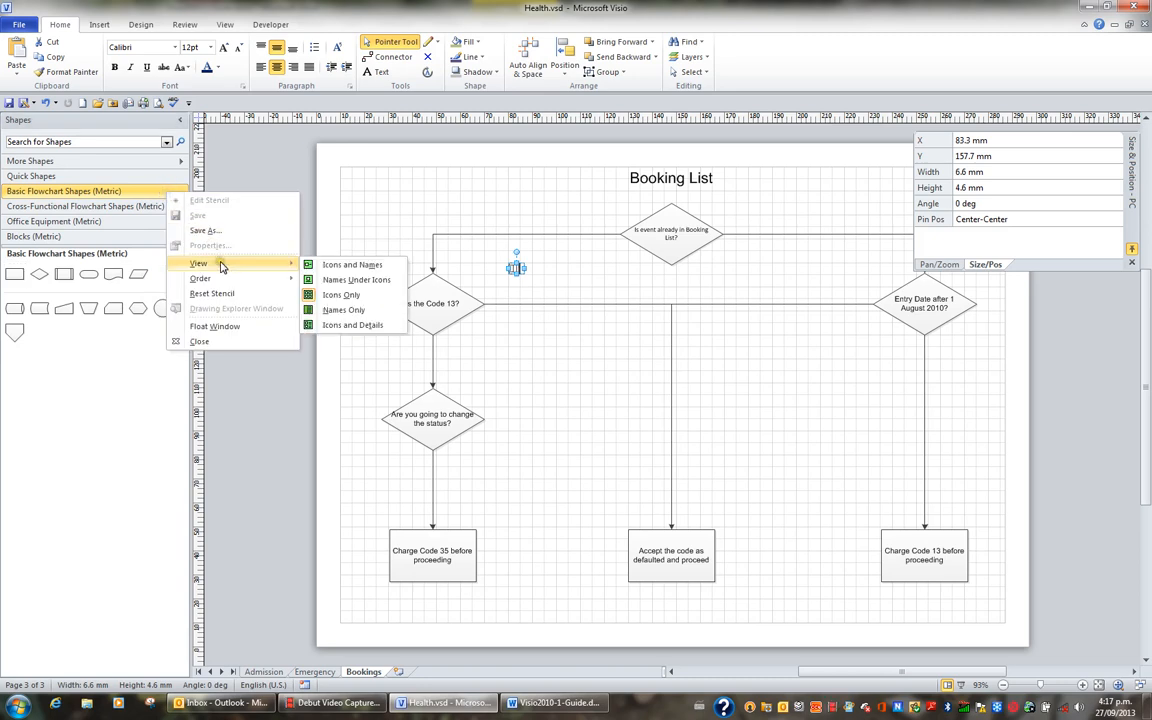
left_click(320, 312)
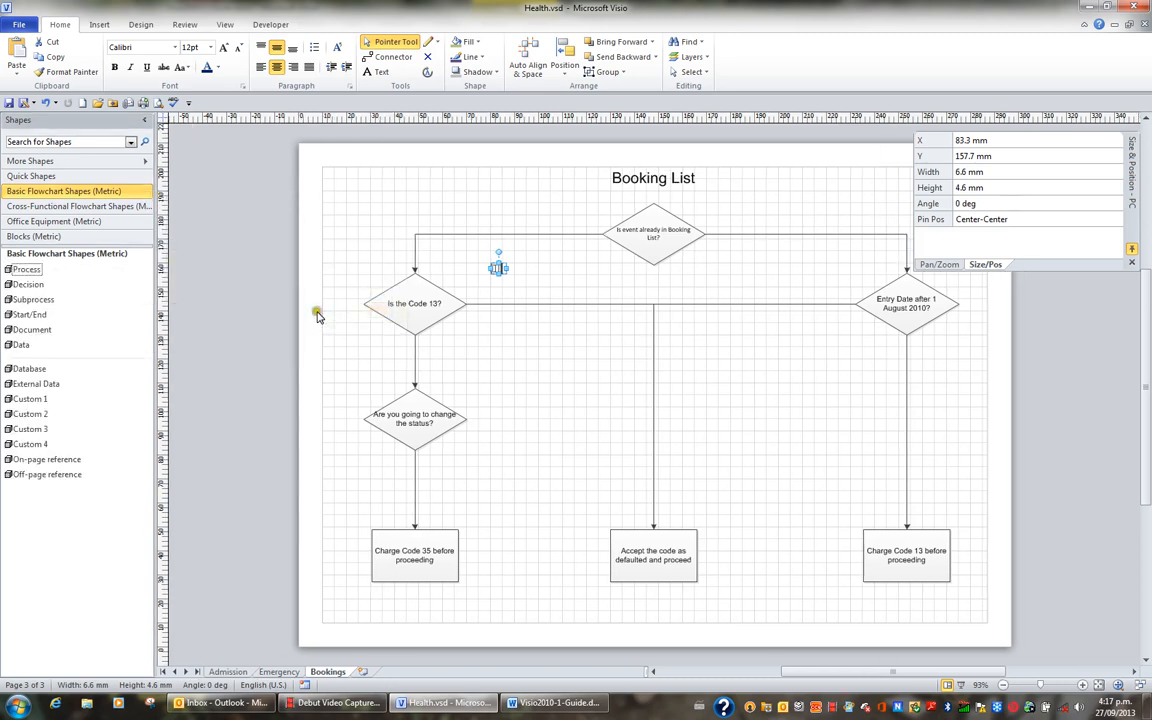
right_click(123, 193)
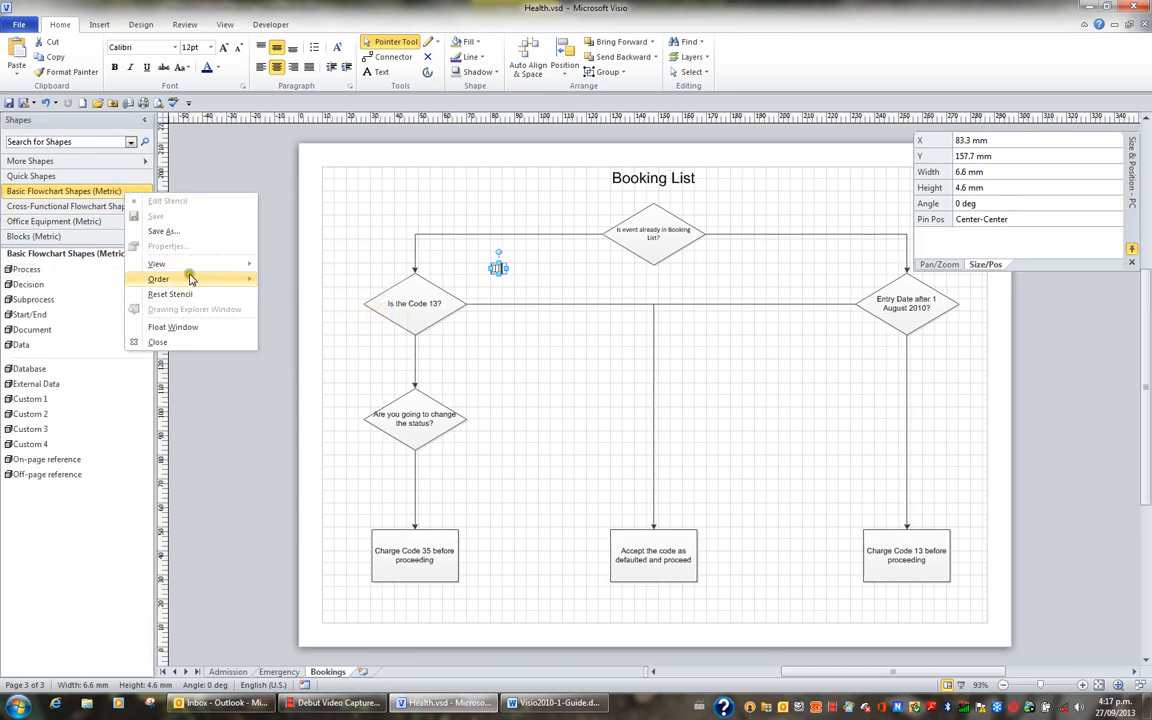
mouse_move(186, 265)
left_click(290, 325)
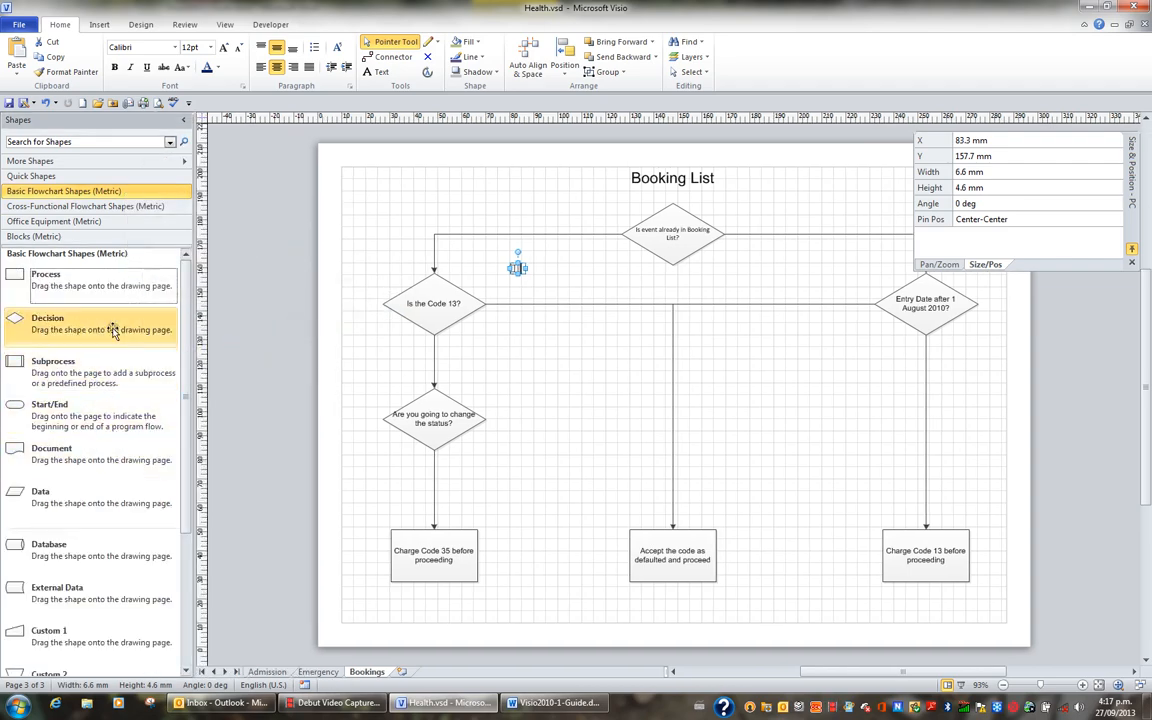
Set the Basic Flowchart Shapes stencil's view to Icons and Names
right_click(125, 190)
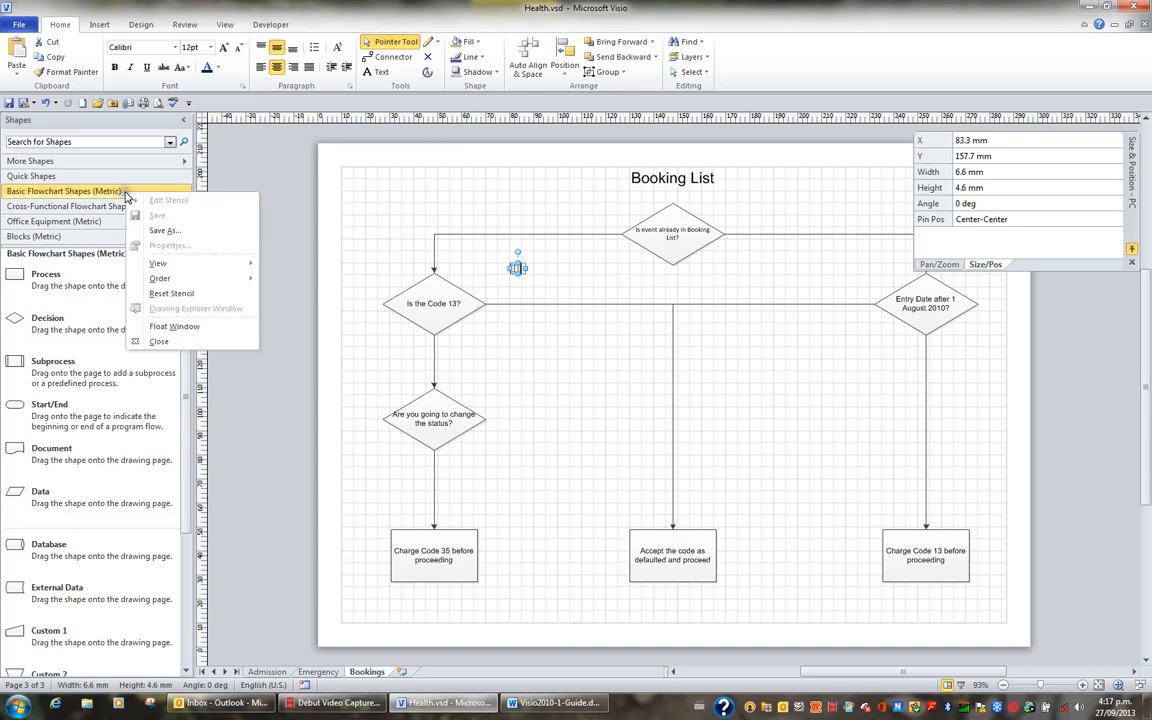
mouse_move(187, 270)
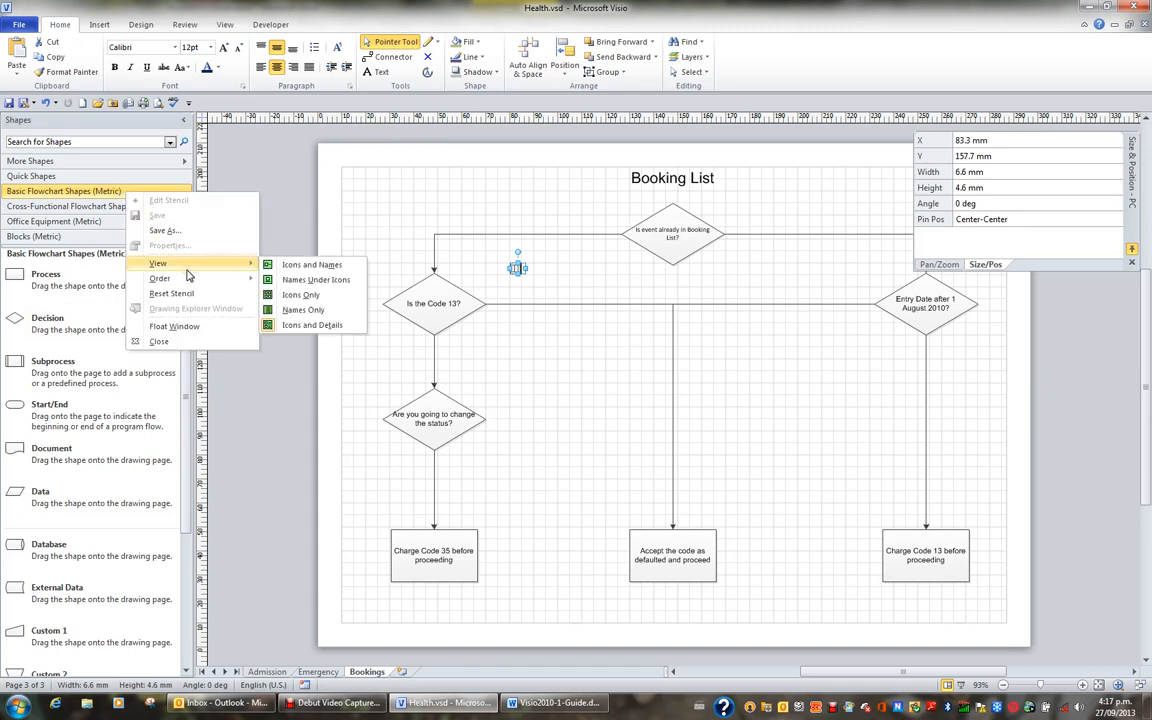
left_click(291, 266)
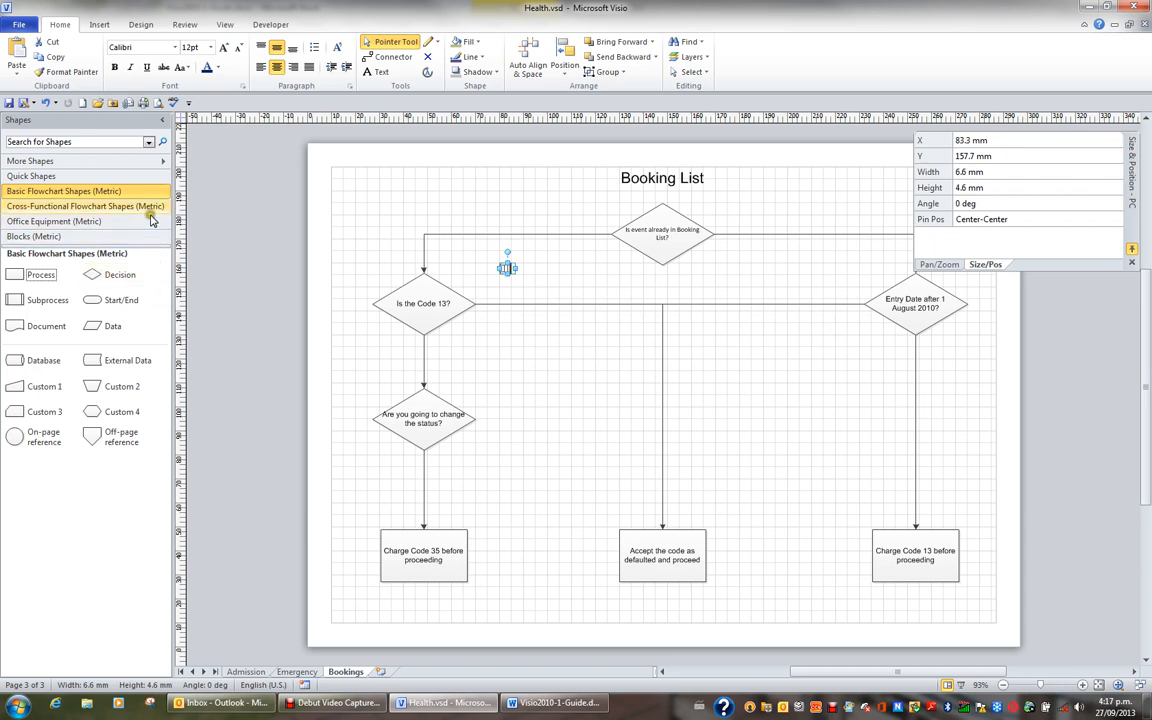
Create a new empty stencil in metric units
left_click(157, 163)
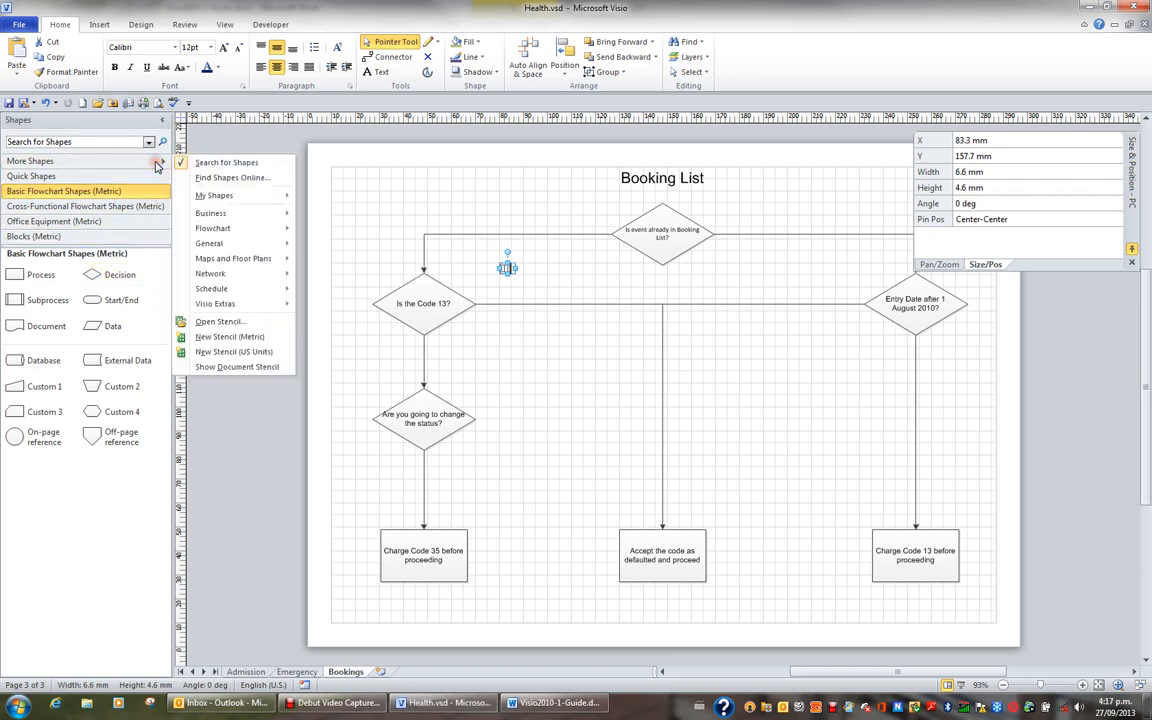
left_click(219, 338)
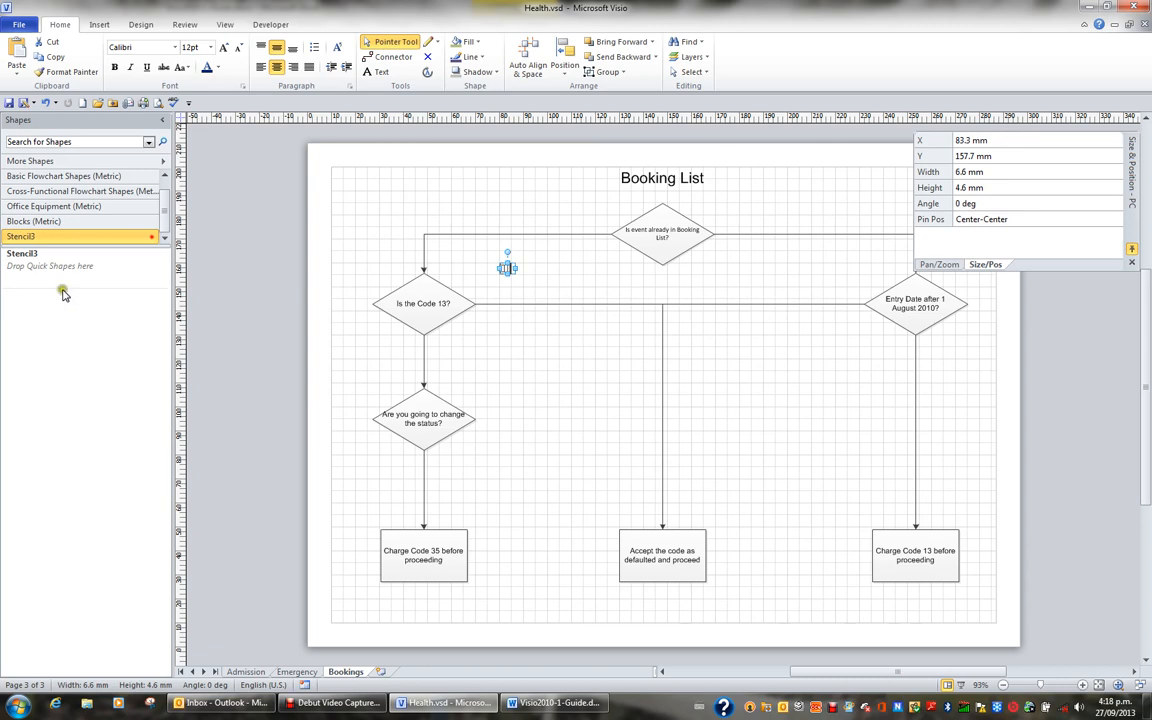
Place a PC, printer, keyboard and projector from Office Equipment in a column beside the flowchart's "Is the Code 13?" branch
left_click(77, 208)
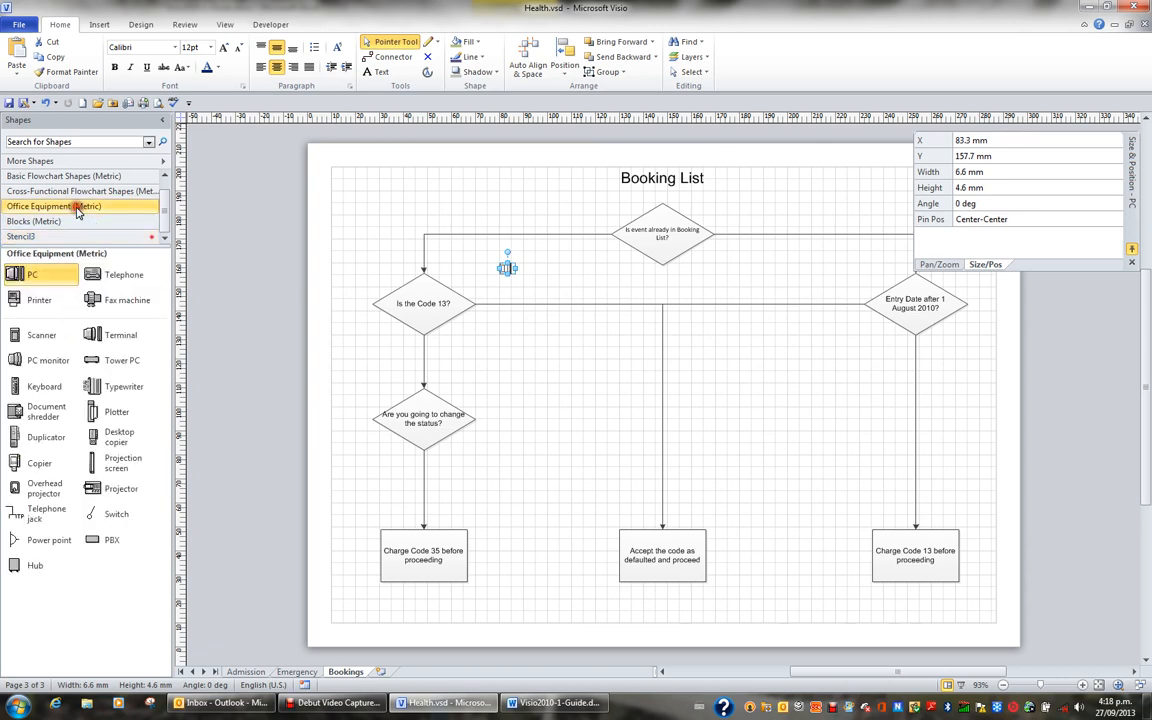
left_click_drag(31, 275, 508, 347)
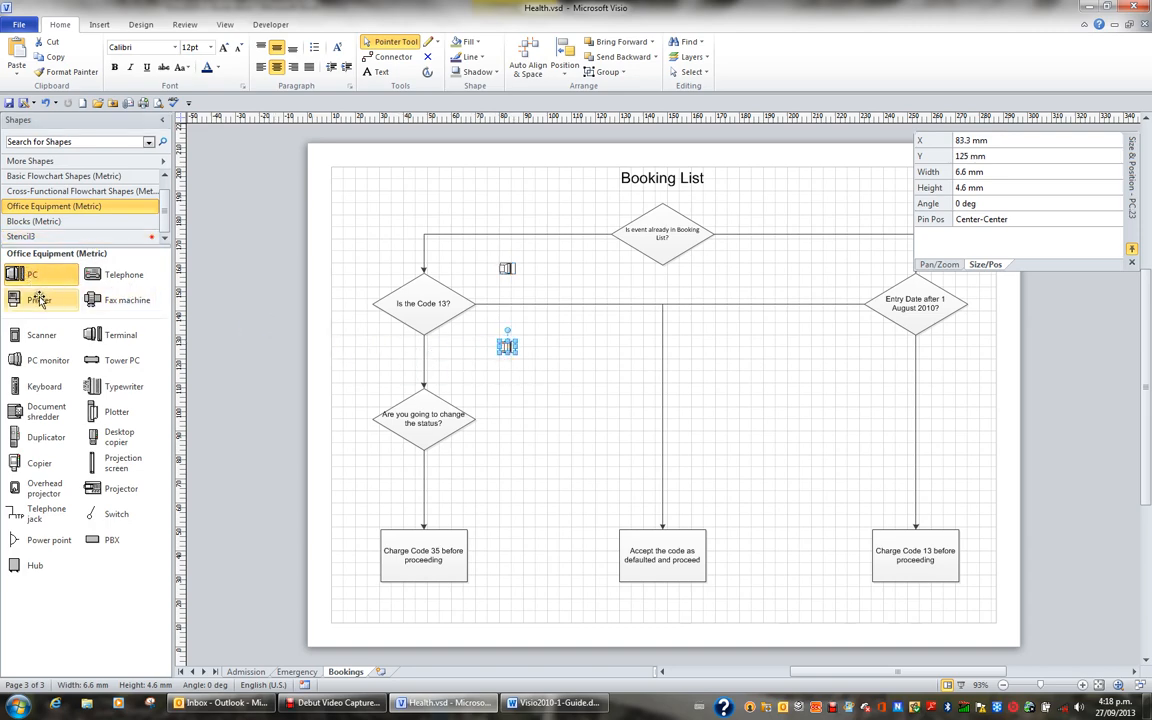
left_click_drag(39, 299, 504, 374)
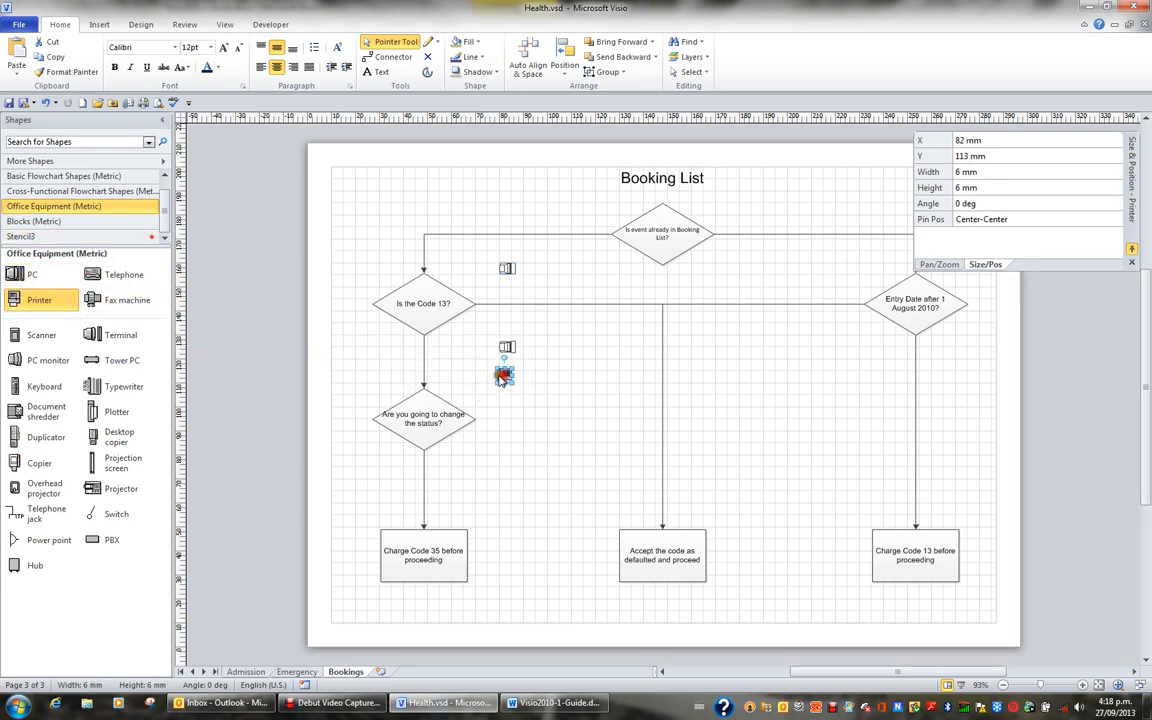
left_click_drag(63, 393, 509, 401)
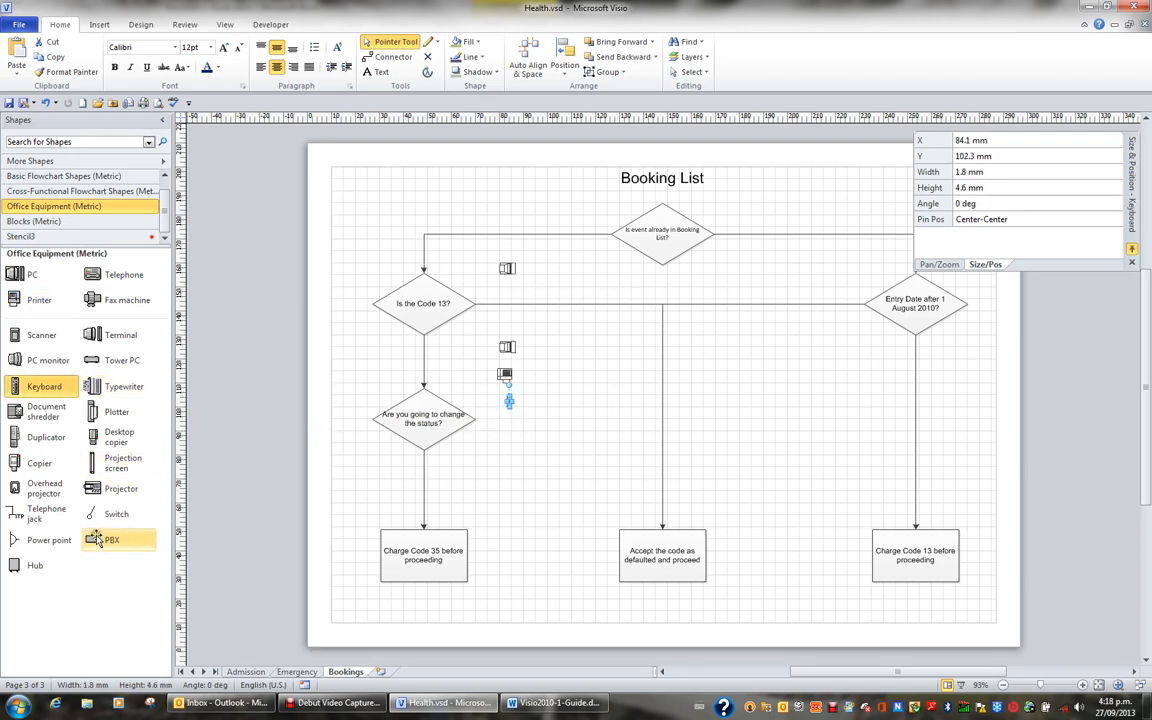
left_click_drag(46, 492, 504, 420)
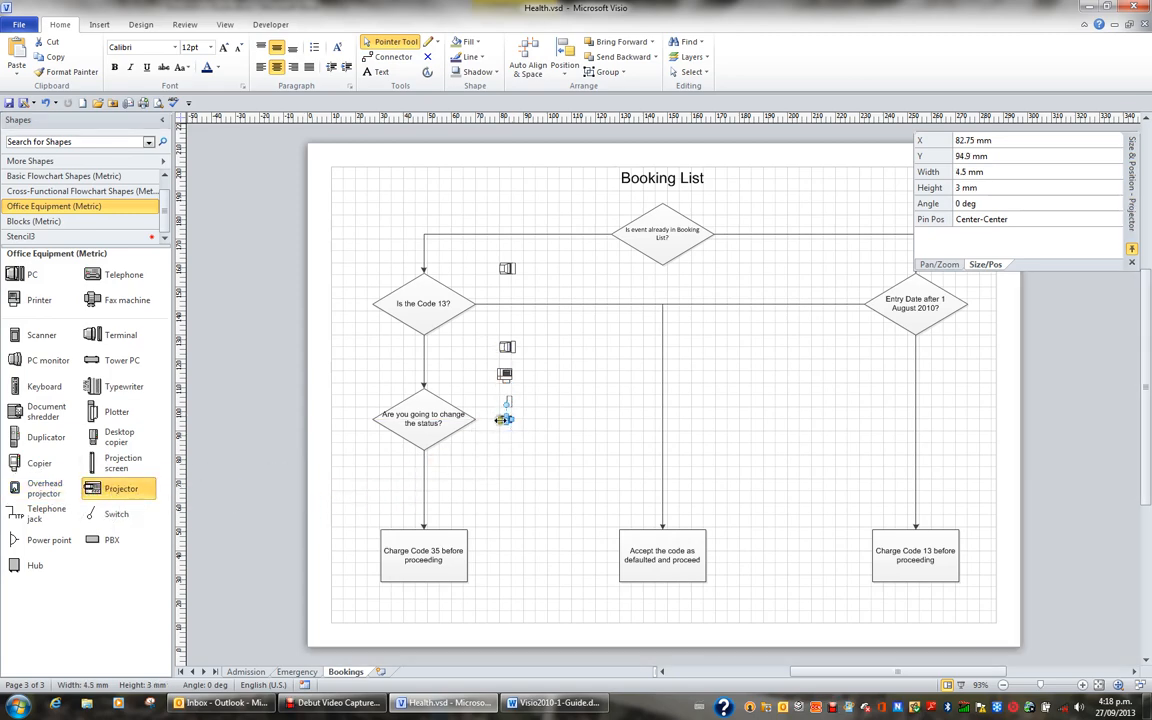
Move the newly placed PC, printer, keyboard and projector shapes from the page into the new stencil
left_click(58, 236)
left_click_drag(507, 350, 60, 278)
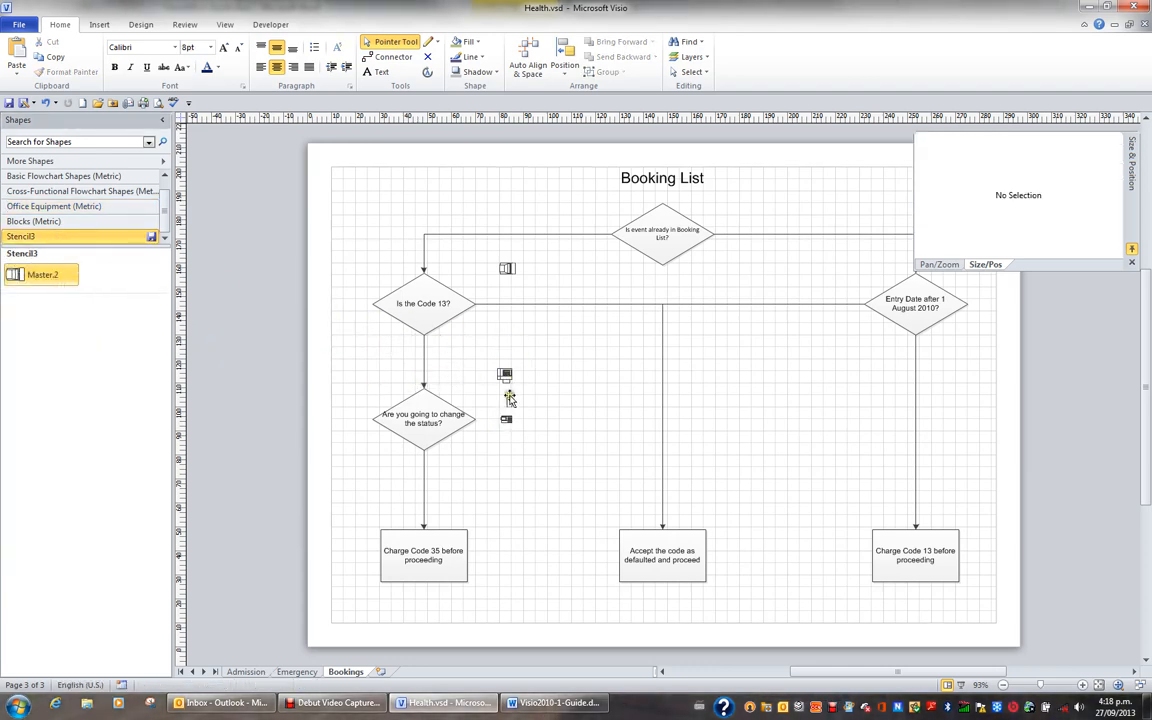
left_click_drag(505, 378, 72, 309)
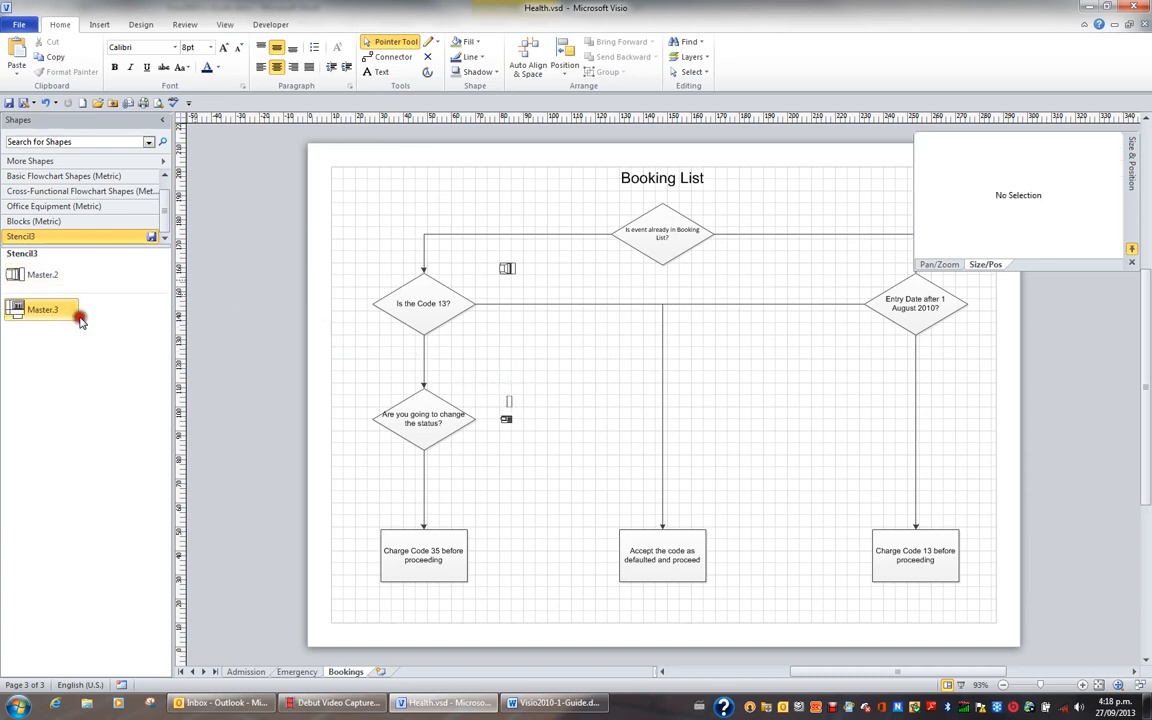
left_click_drag(508, 401, 57, 373)
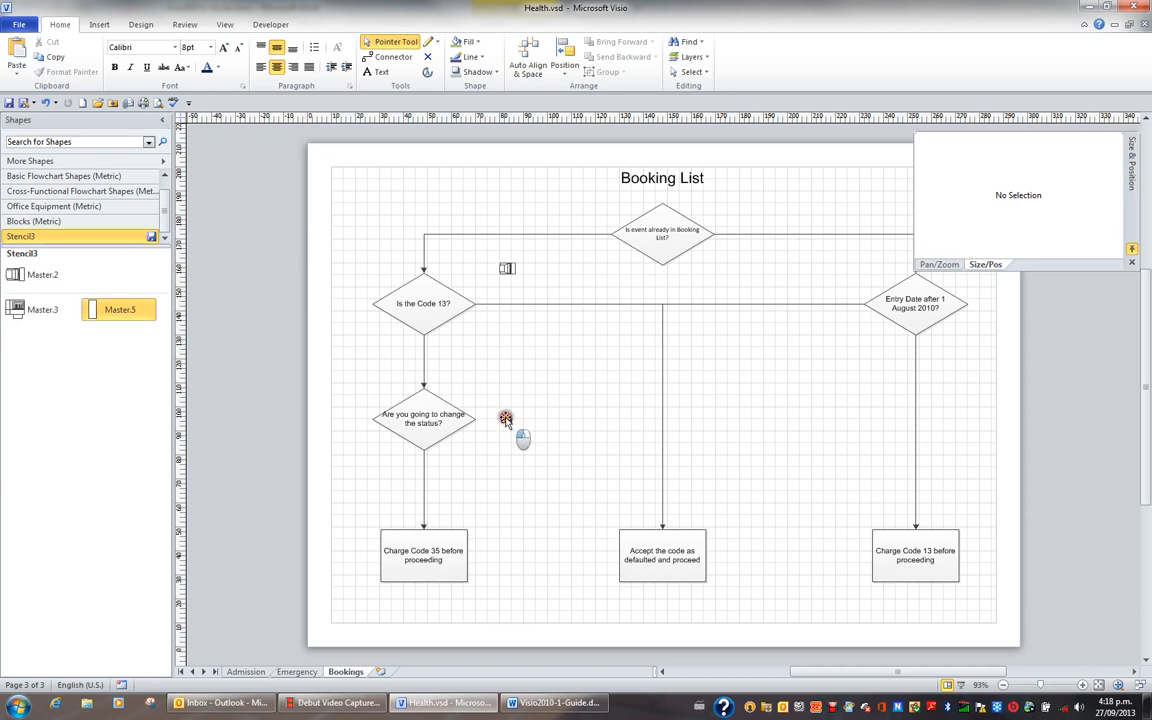
left_click_drag(506, 418, 122, 278)
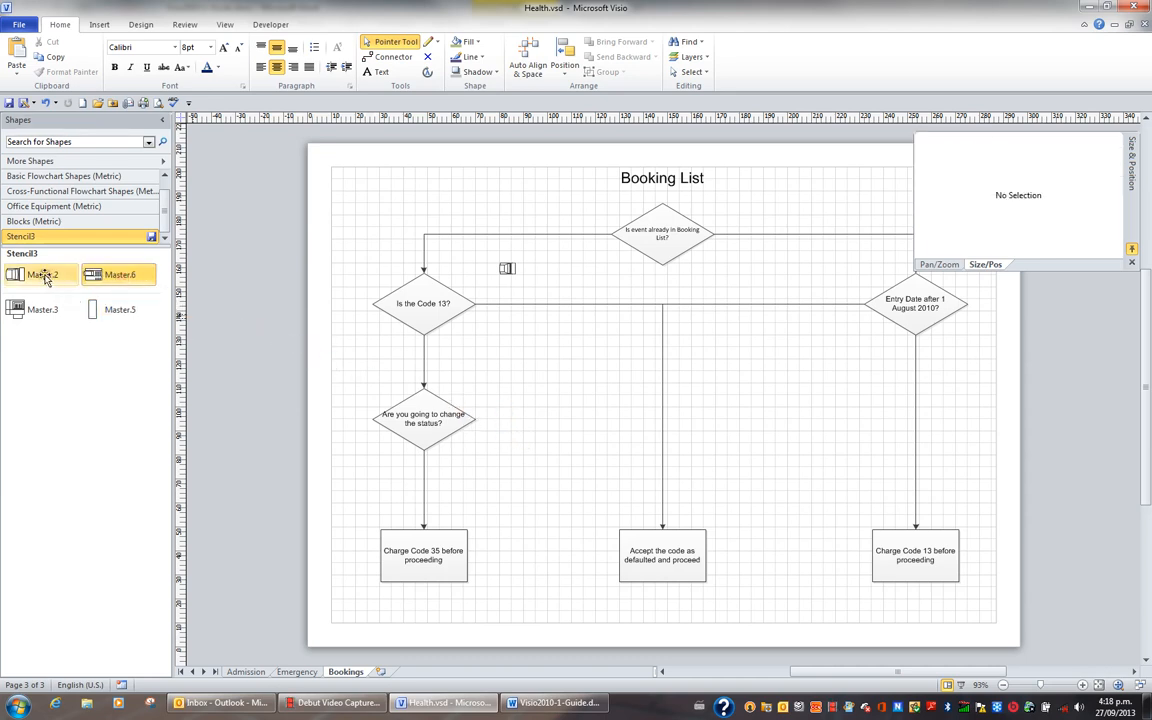
In the new stencil, change the name of Master.2 to PC in its master properties
right_click(44, 277)
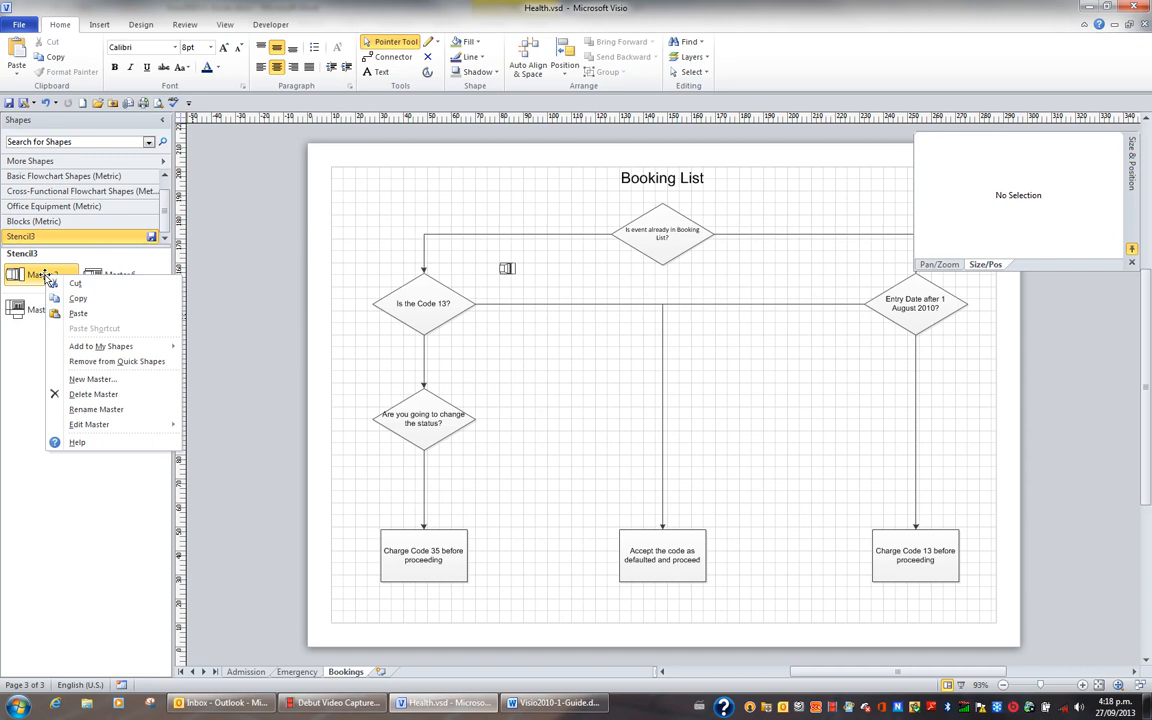
mouse_move(99, 432)
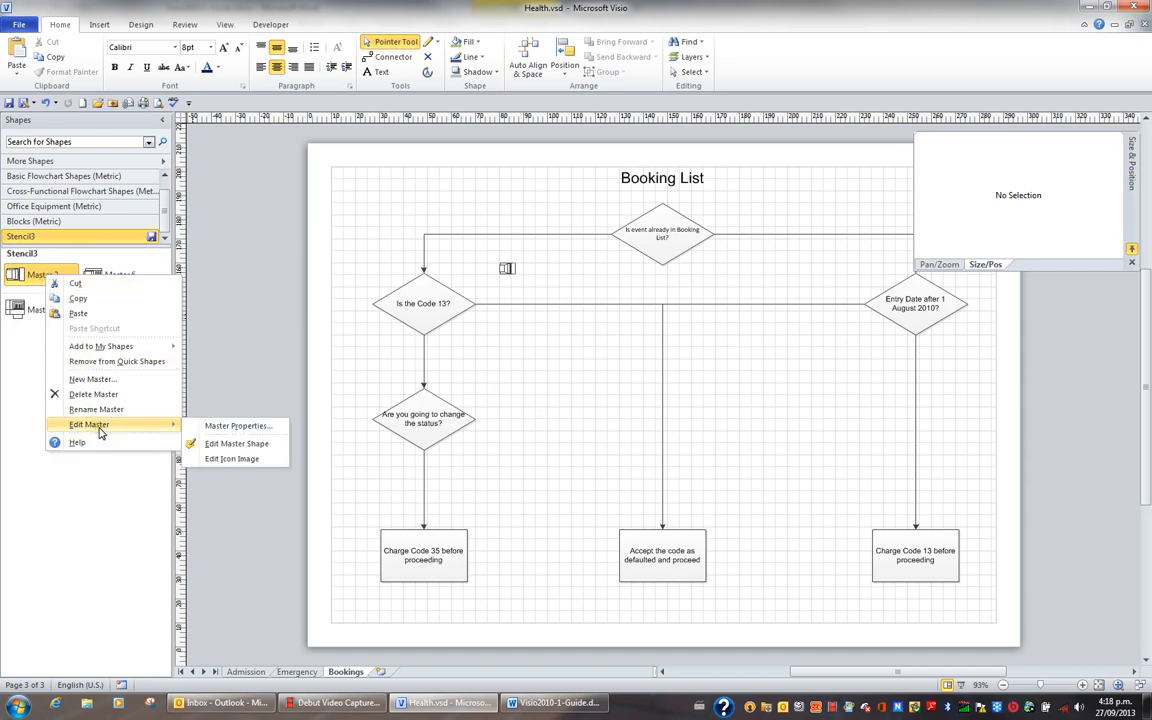
left_click(223, 427)
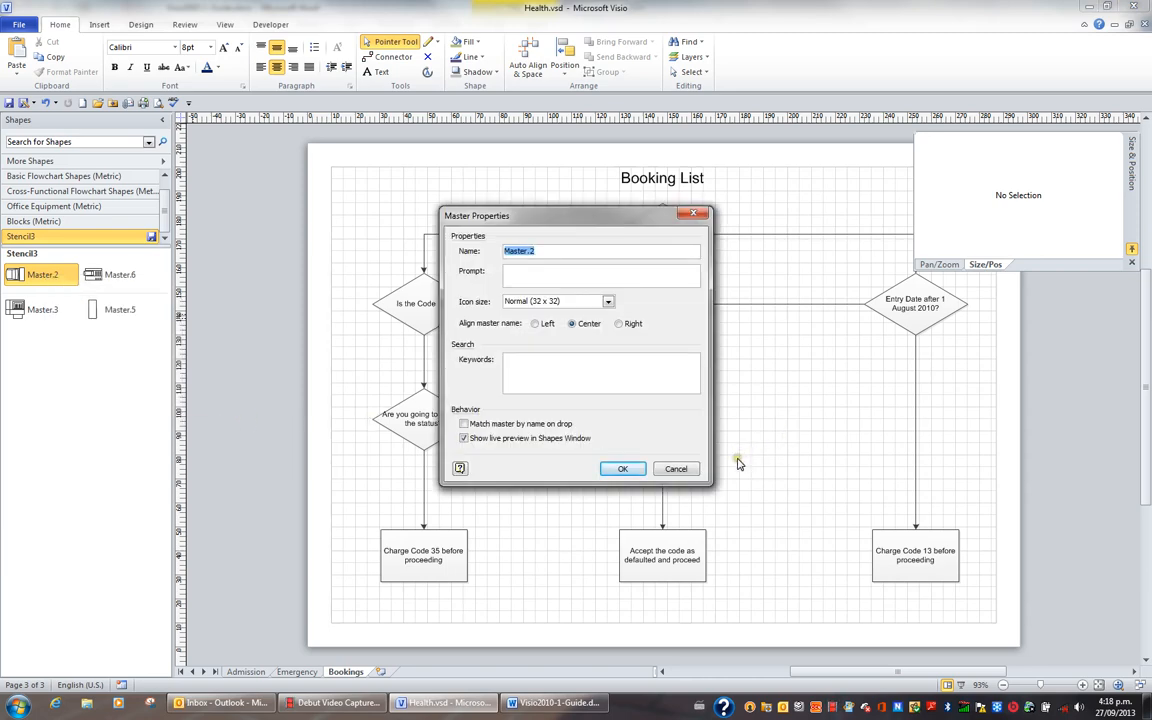
type("PC")
left_click(622, 468)
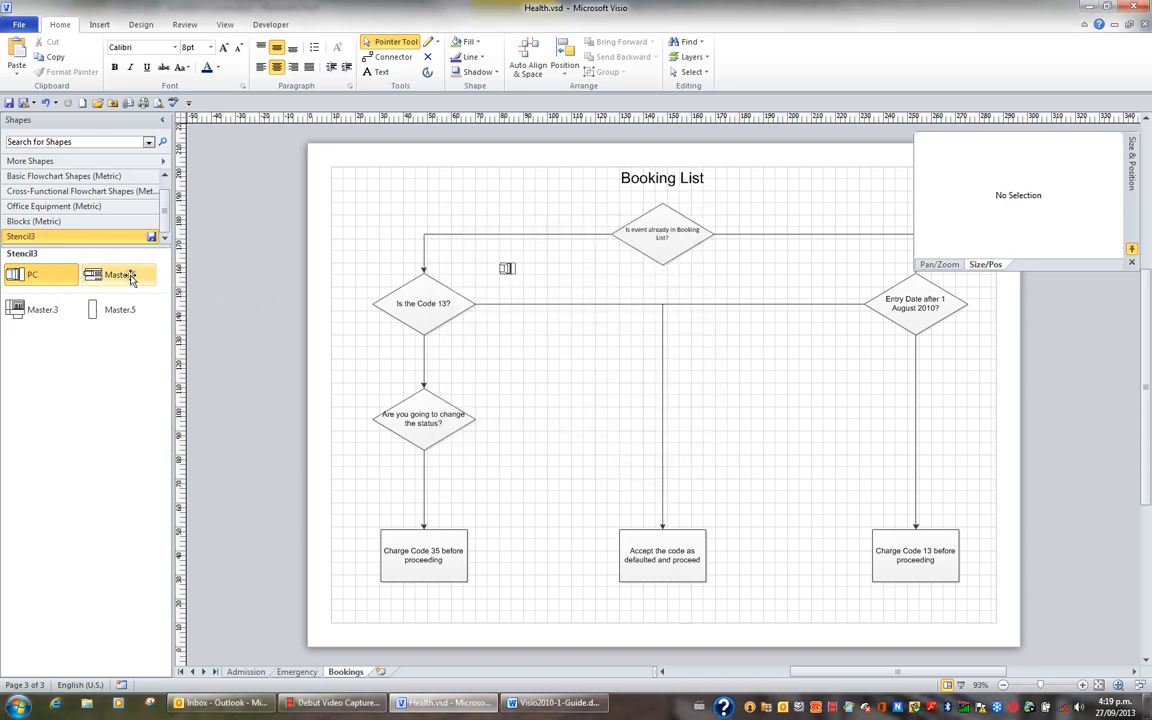
Name the tall rectangular master, Master.5, Keyboard through its master properties
right_click(119, 311)
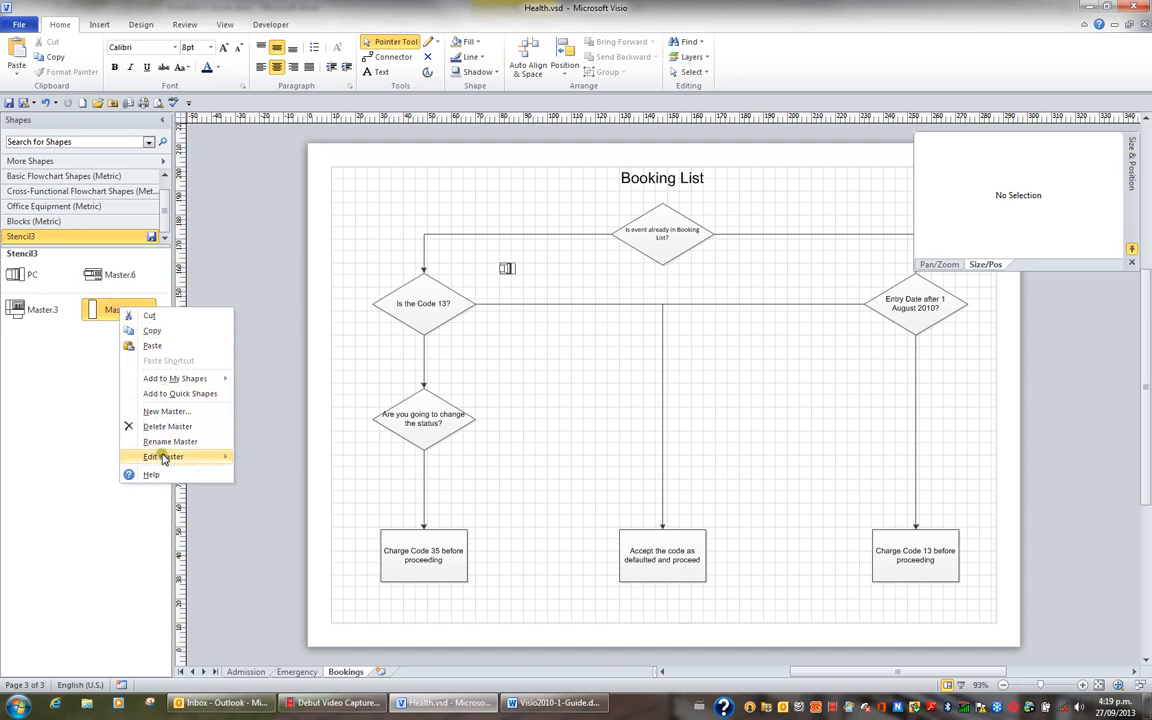
mouse_move(163, 457)
left_click(255, 456)
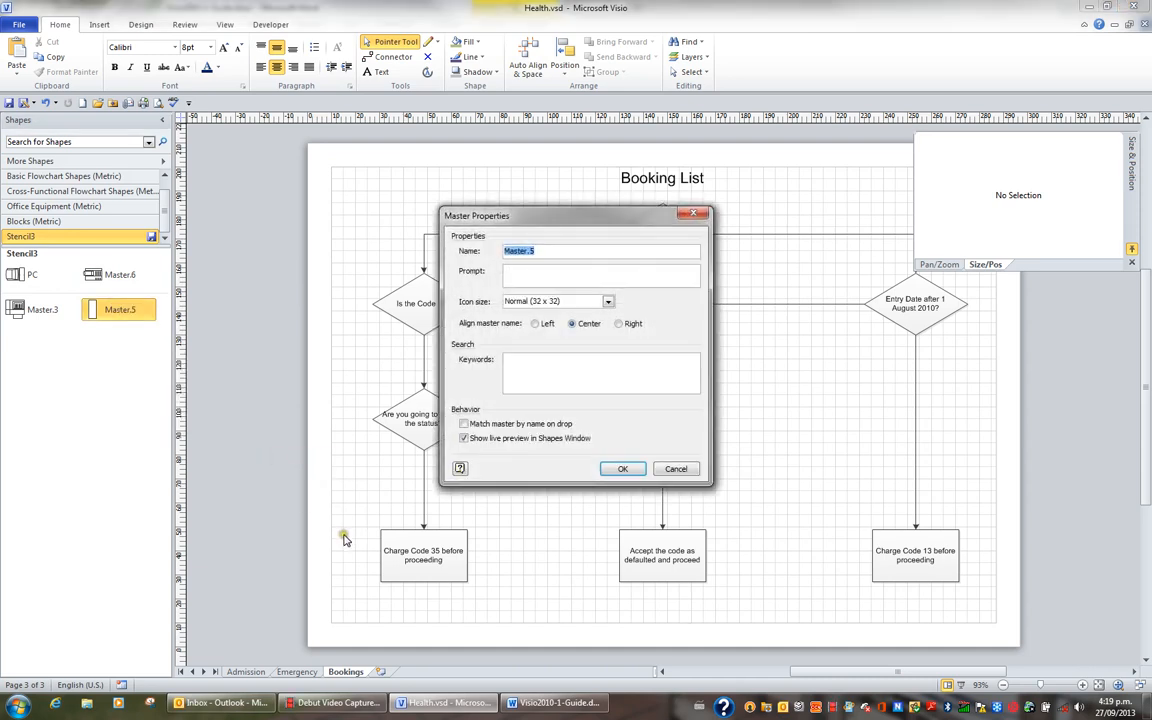
type("Keyboard")
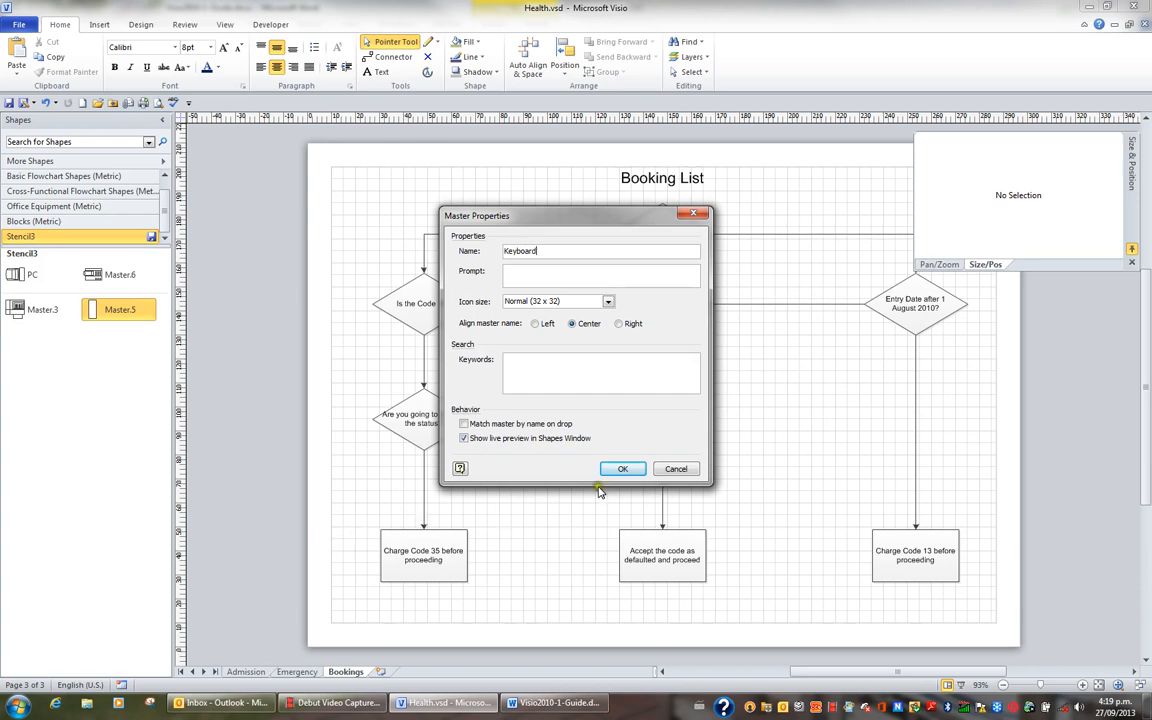
left_click(622, 469)
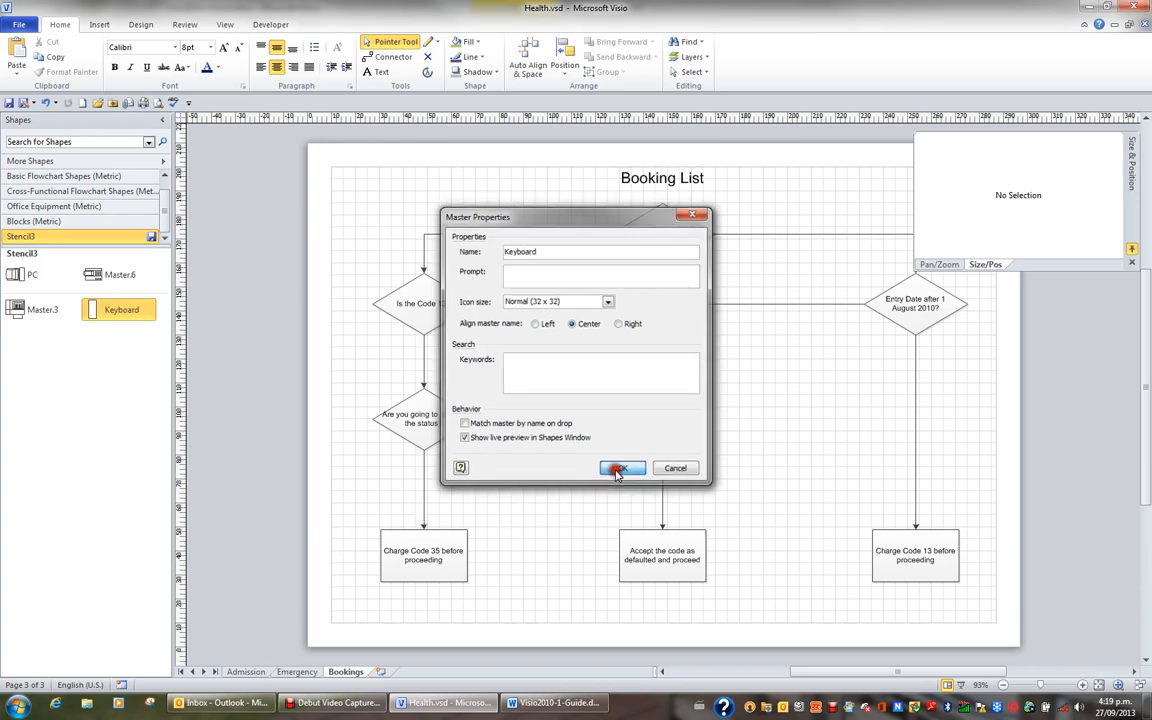
Change the name of Master.6 to Printer in its master properties
right_click(120, 279)
mouse_move(240, 425)
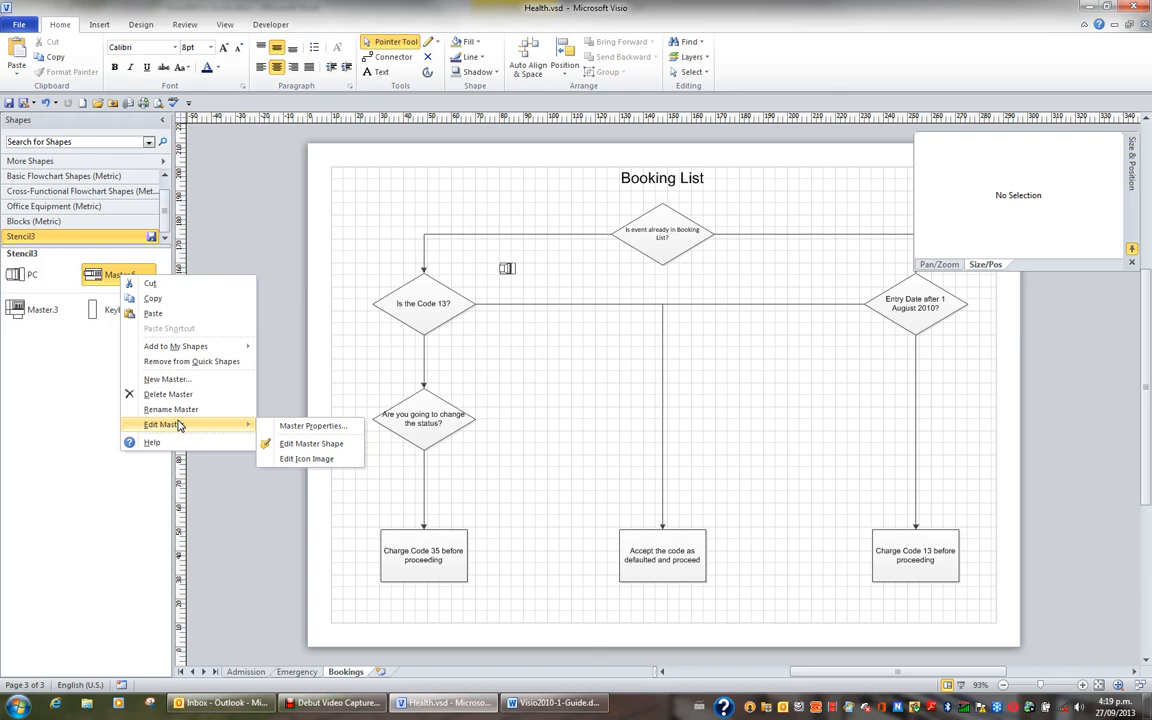
left_click(298, 427)
type("Printer")
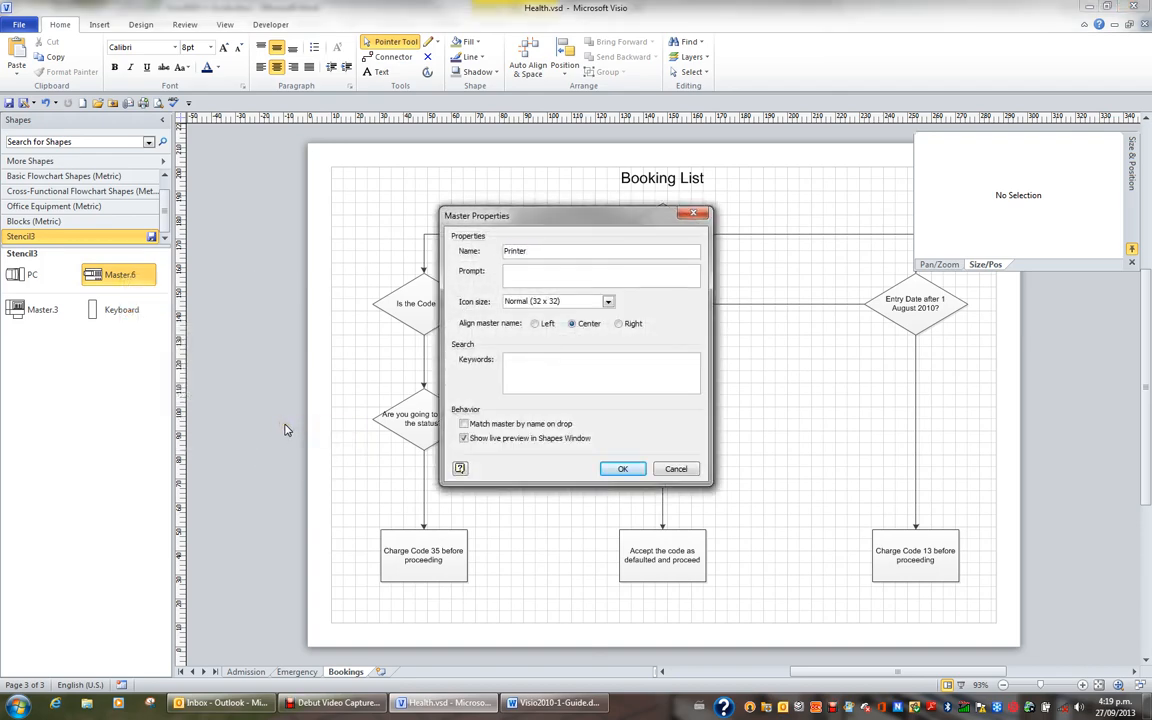
left_click(622, 468)
Set the name of Master.3 to Projector in its master properties
right_click(44, 310)
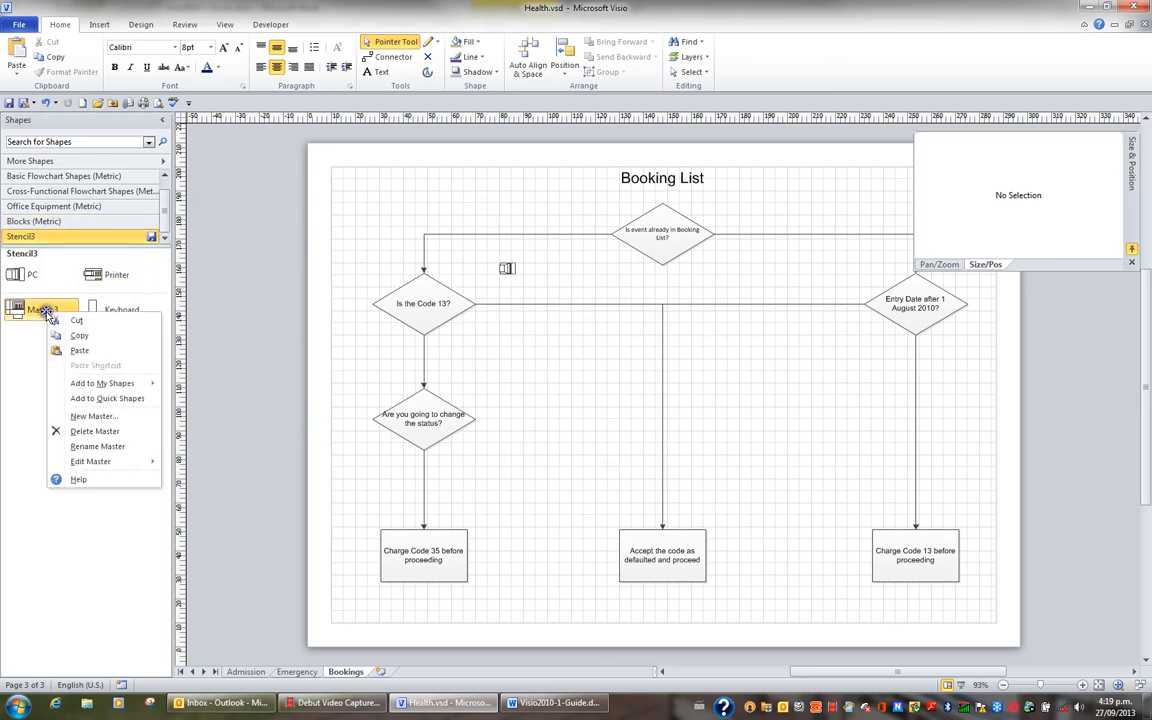
mouse_move(108, 463)
left_click(206, 464)
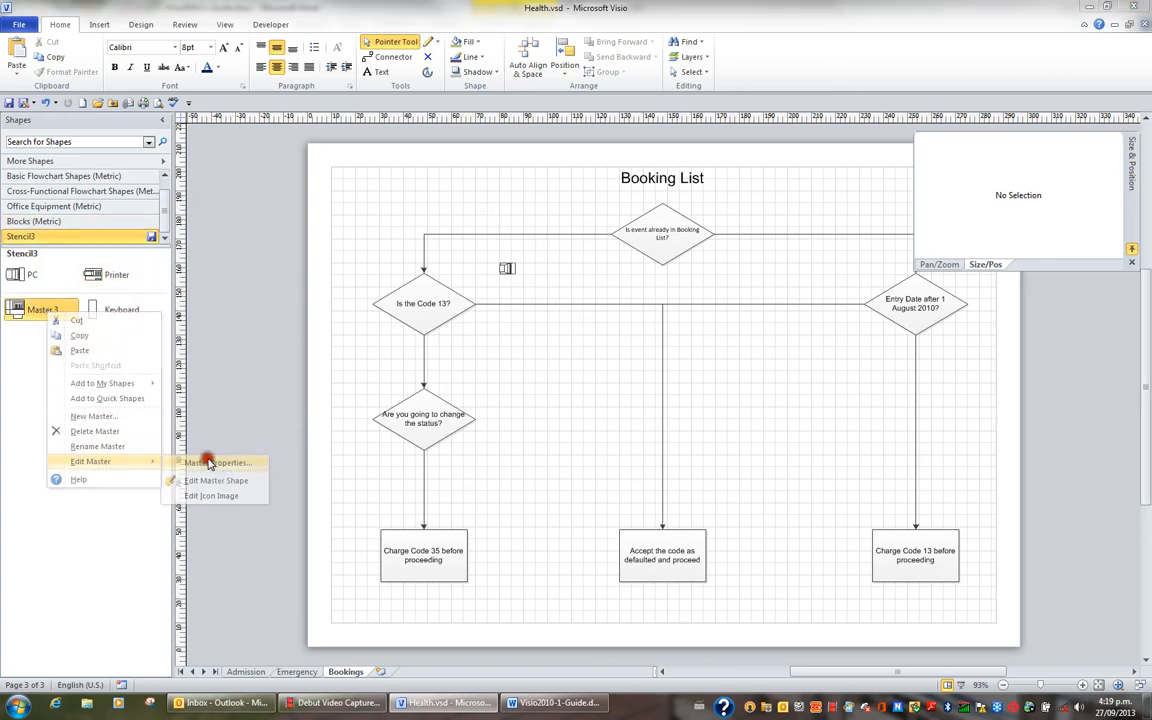
type("Projector")
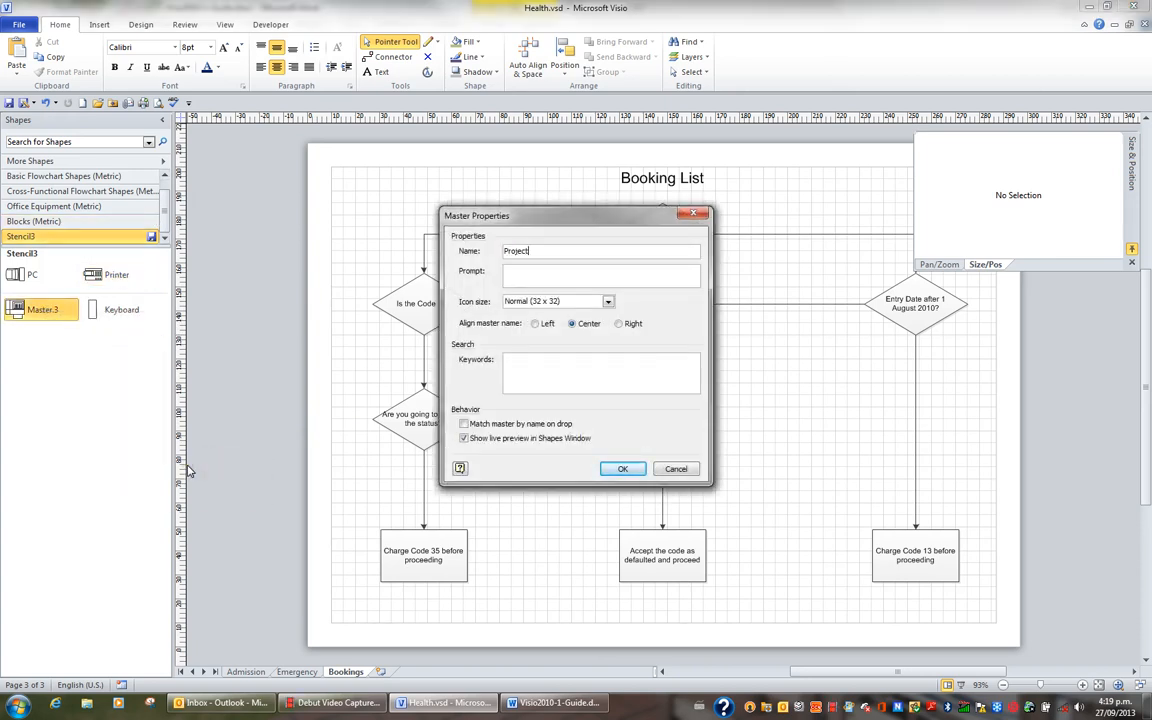
left_click(628, 471)
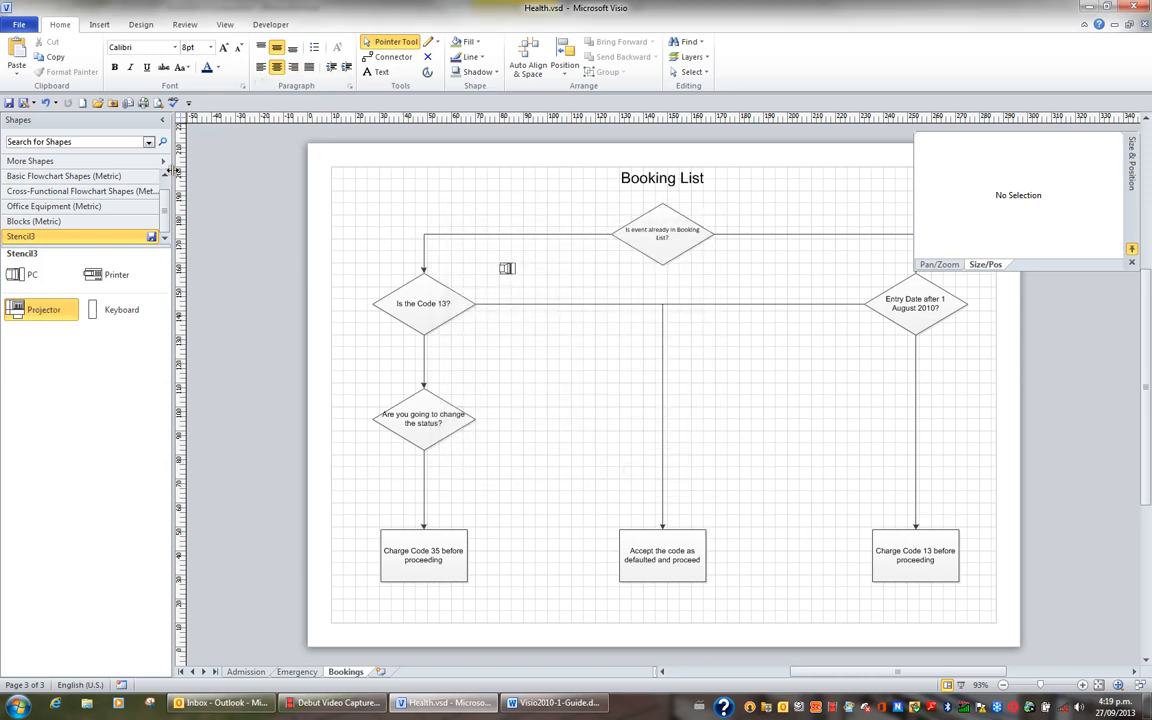
Place Basic Flowchart Document and Database shapes on the page at about X 105, Y 120 mm and X 107.5, Y 97.5 mm
left_click(115, 177)
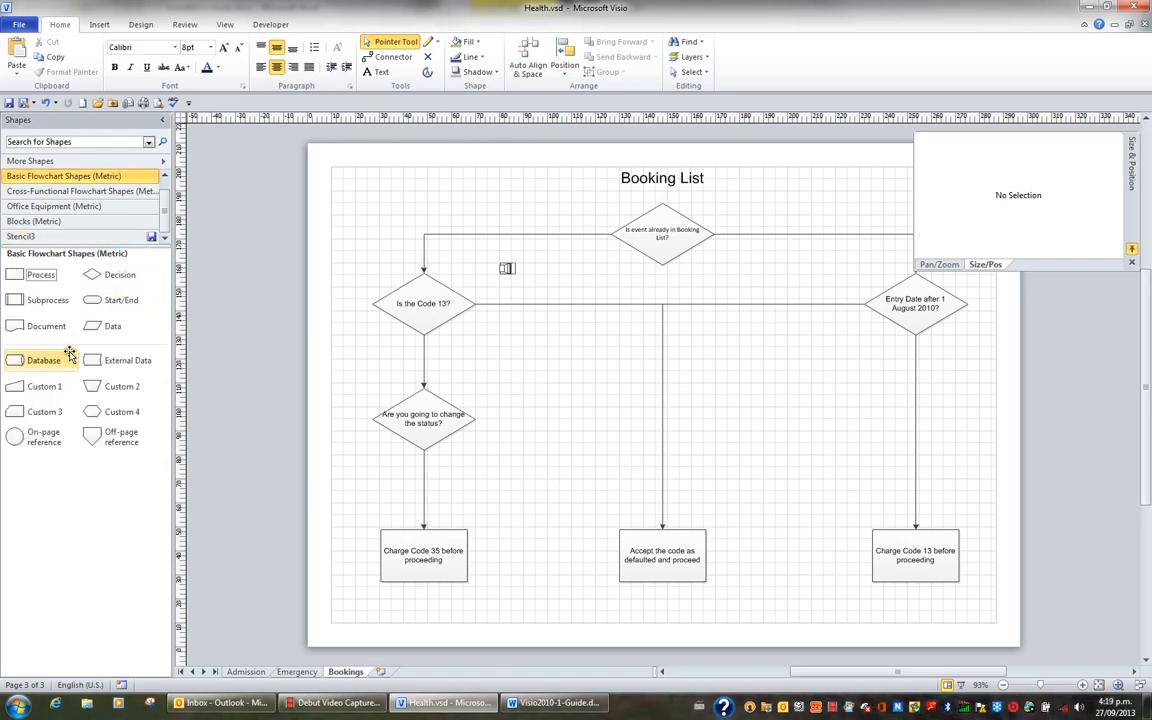
left_click_drag(70, 326, 556, 360)
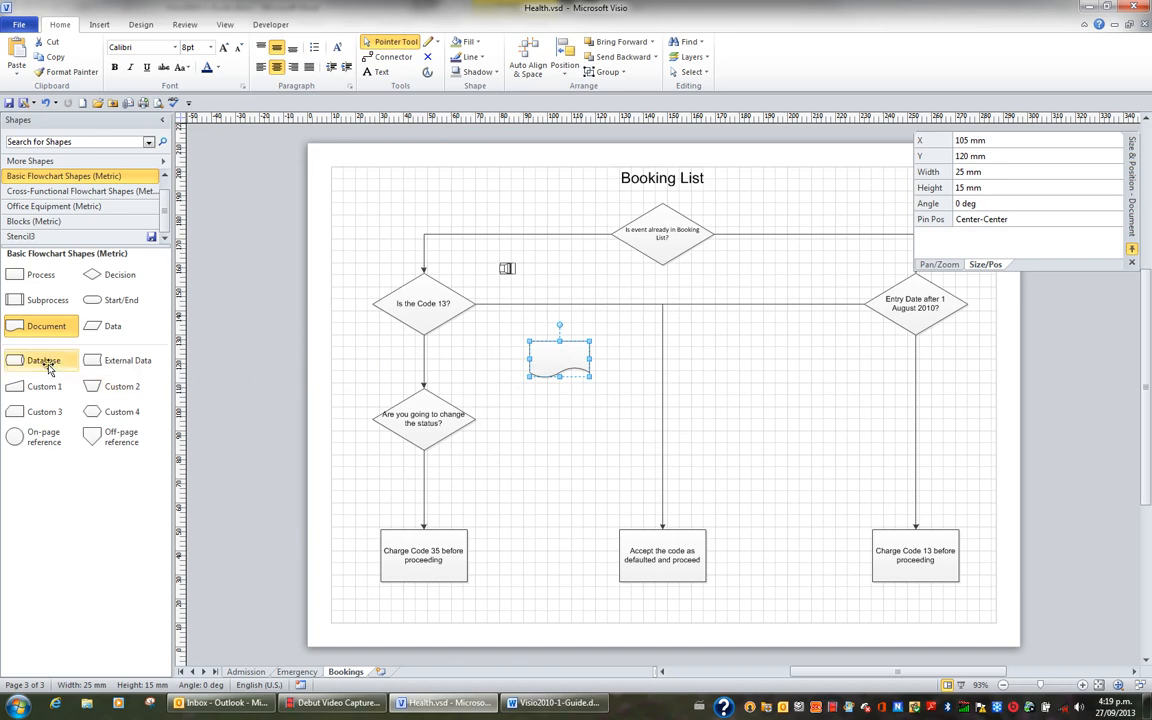
left_click_drag(46, 362, 572, 405)
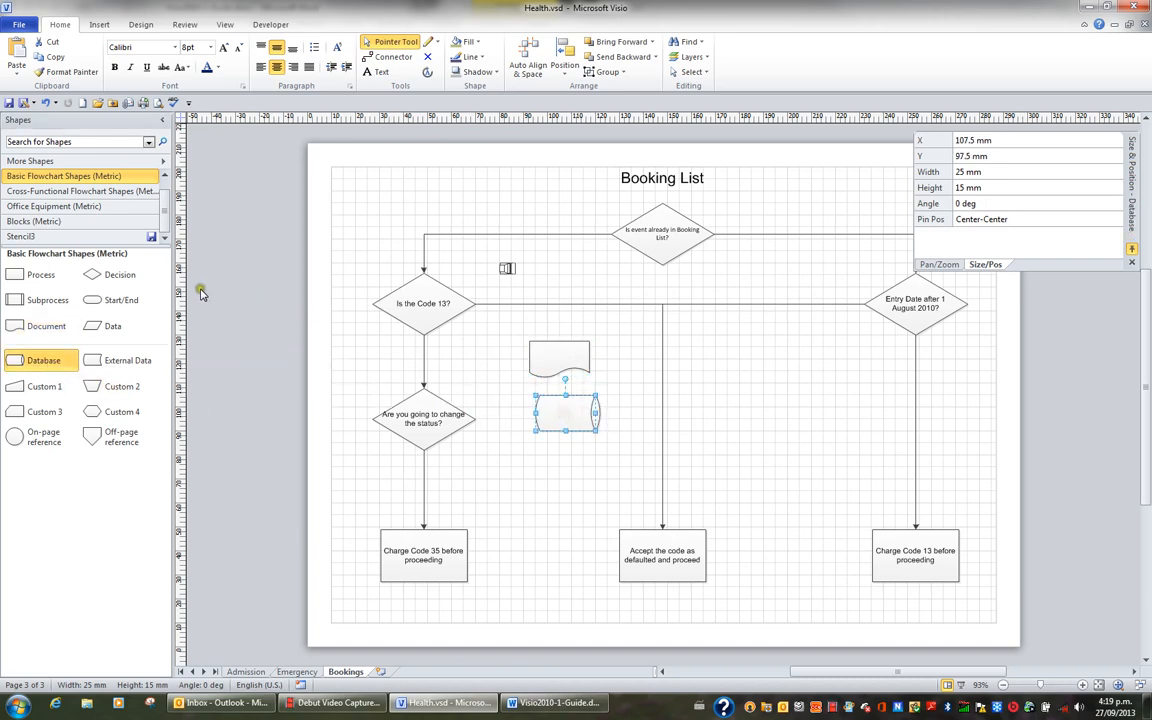
Move the Document and Database shapes from the page into the custom stencil, Stencil3
left_click(100, 236)
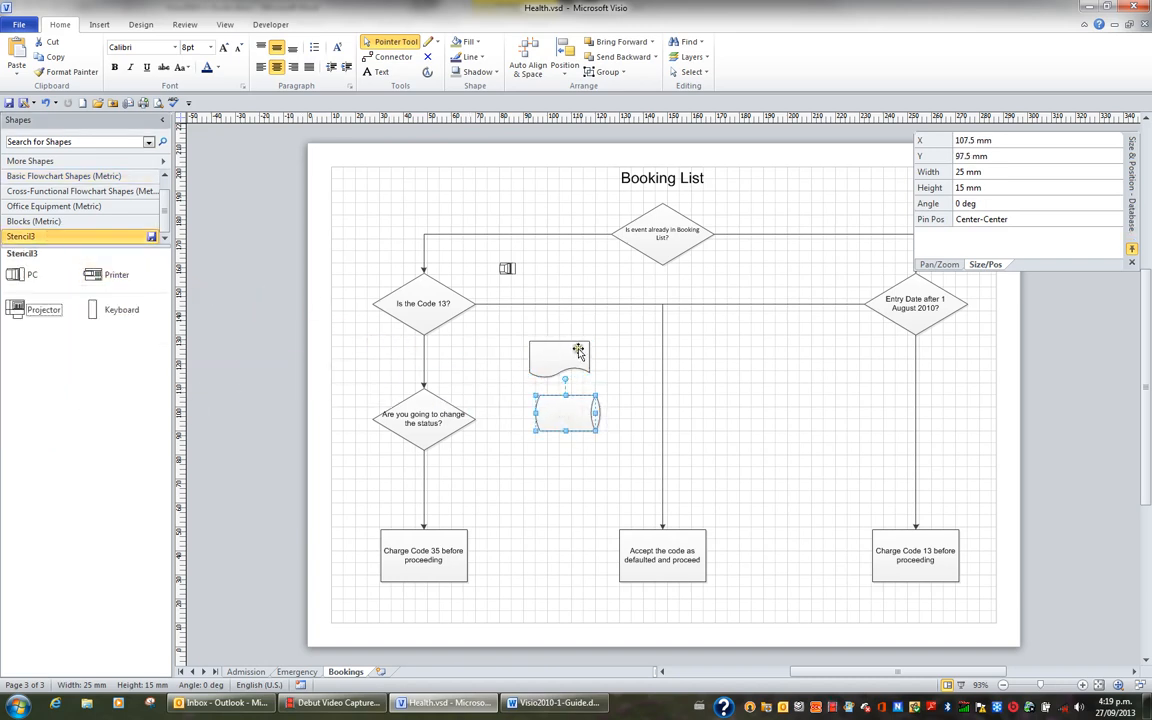
left_click_drag(556, 352, 53, 379)
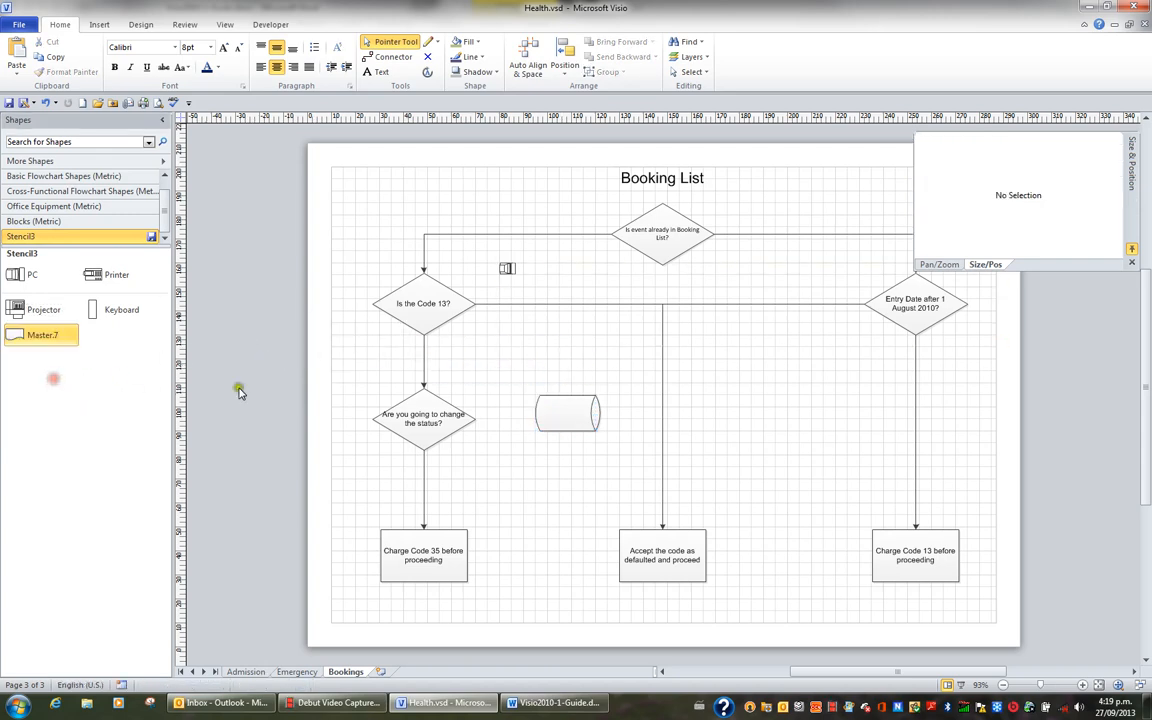
left_click_drag(545, 415, 118, 330)
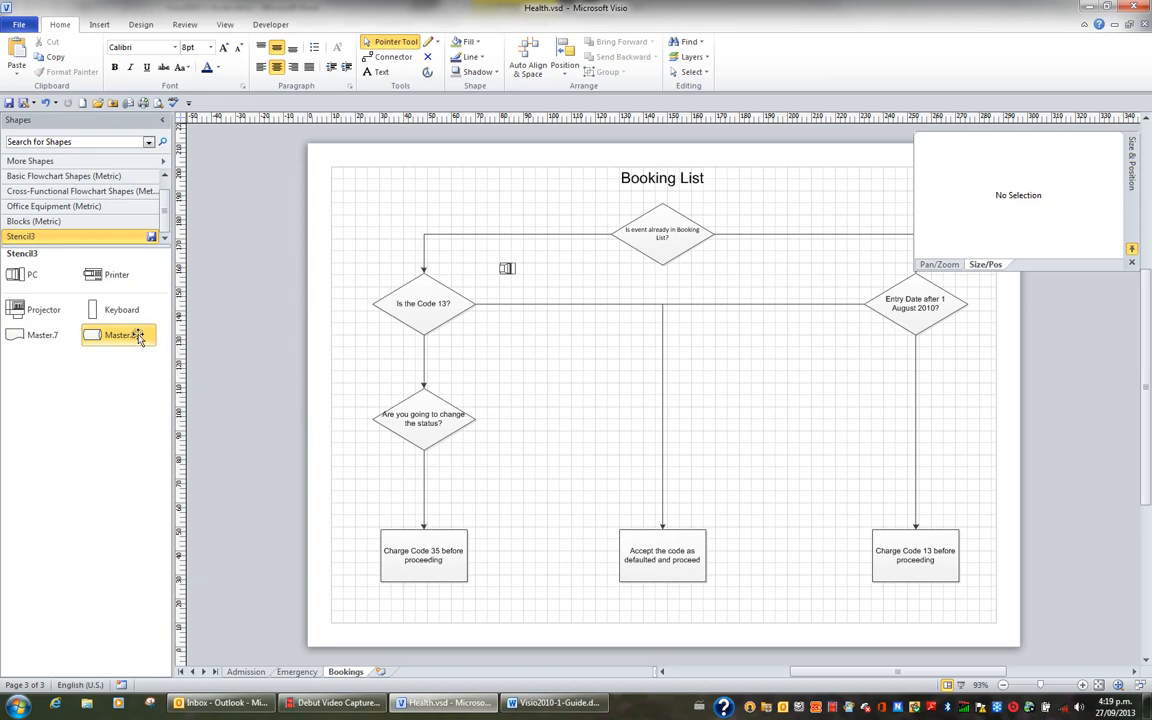
Name the document-shaped master, Master.7, Document through its master properties
right_click(30, 340)
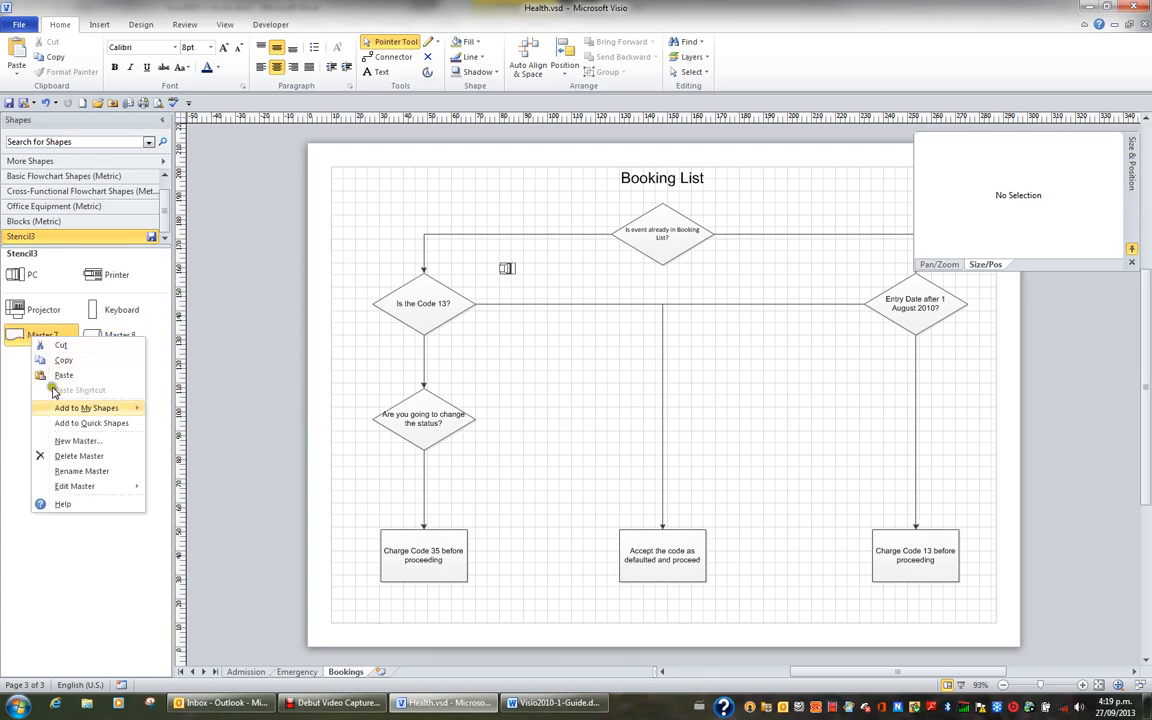
mouse_move(93, 487)
left_click(205, 486)
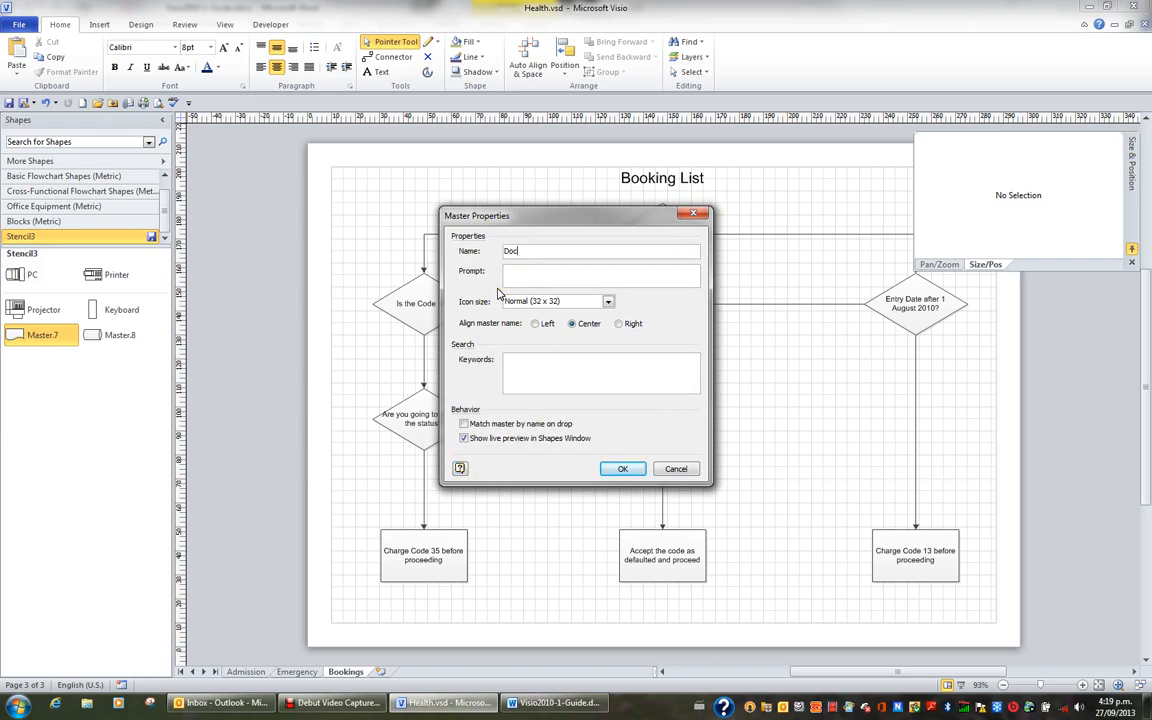
left_click(622, 468)
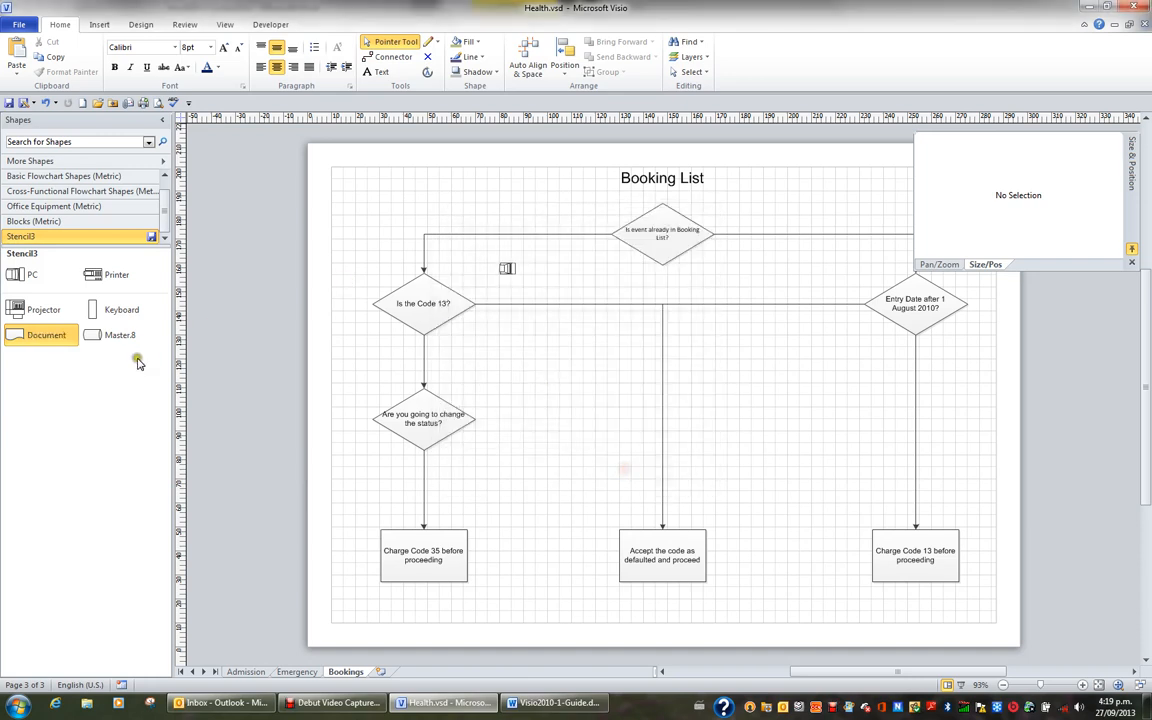
Name the cylinder-shaped master, Master.8, Database through its master properties
left_click(121, 337)
right_click(121, 337)
mouse_move(190, 489)
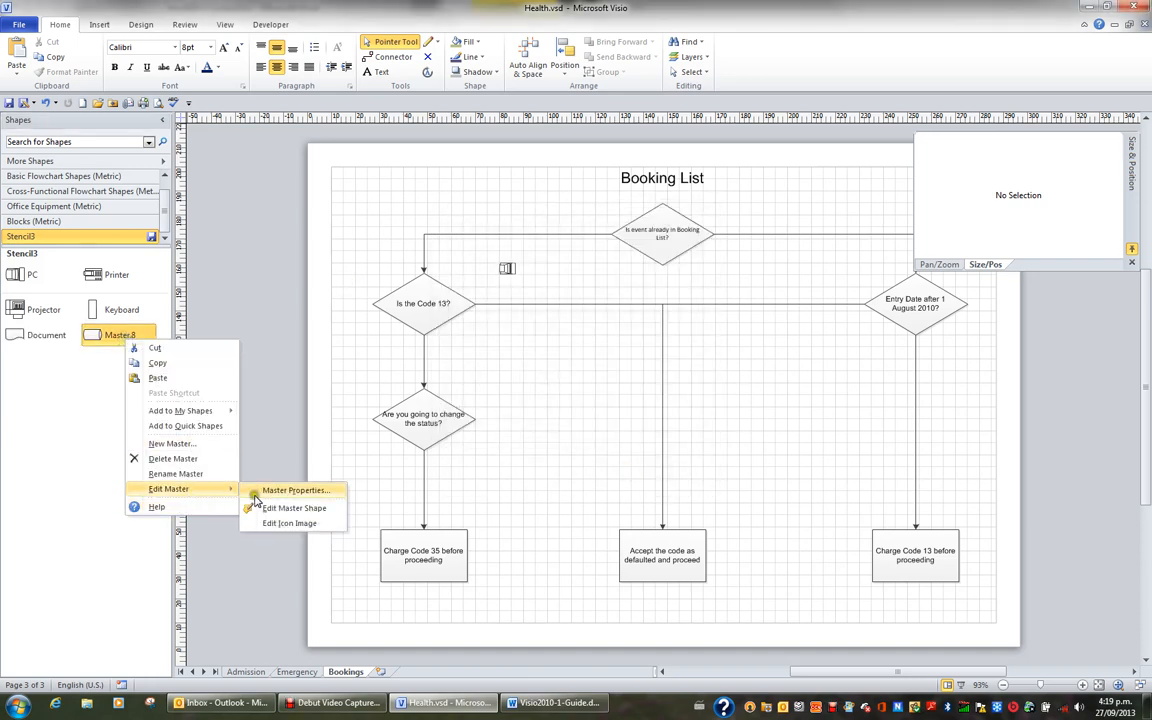
left_click(295, 490)
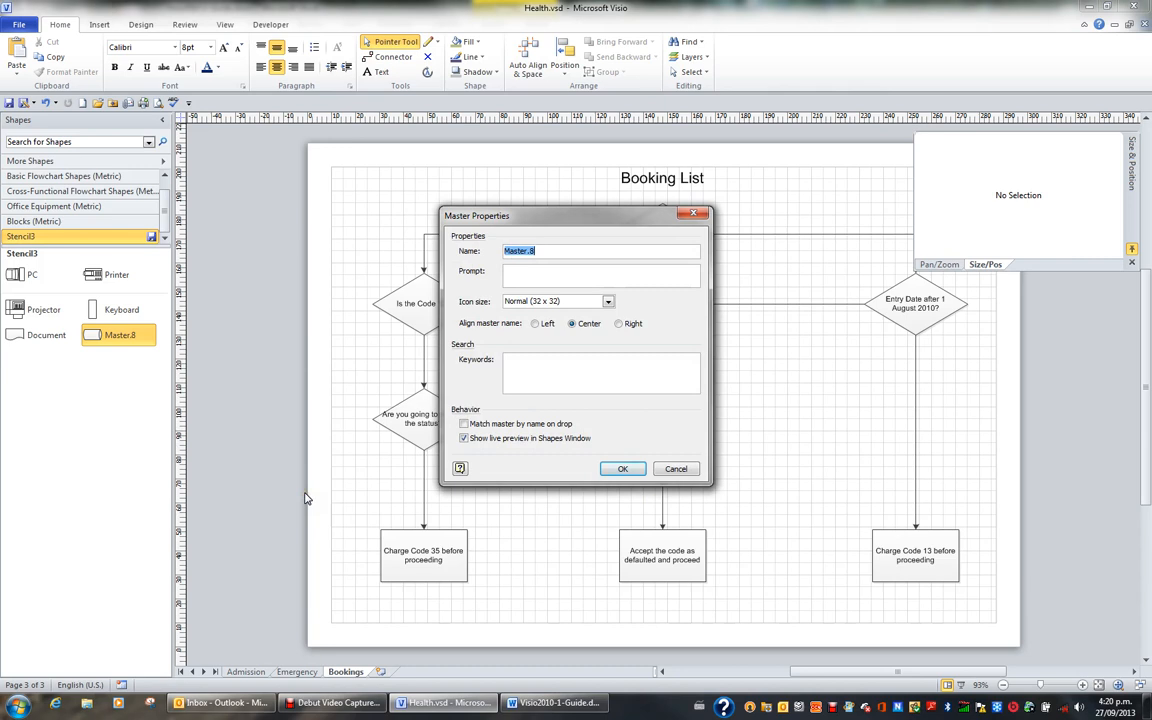
type("Database")
left_click(620, 469)
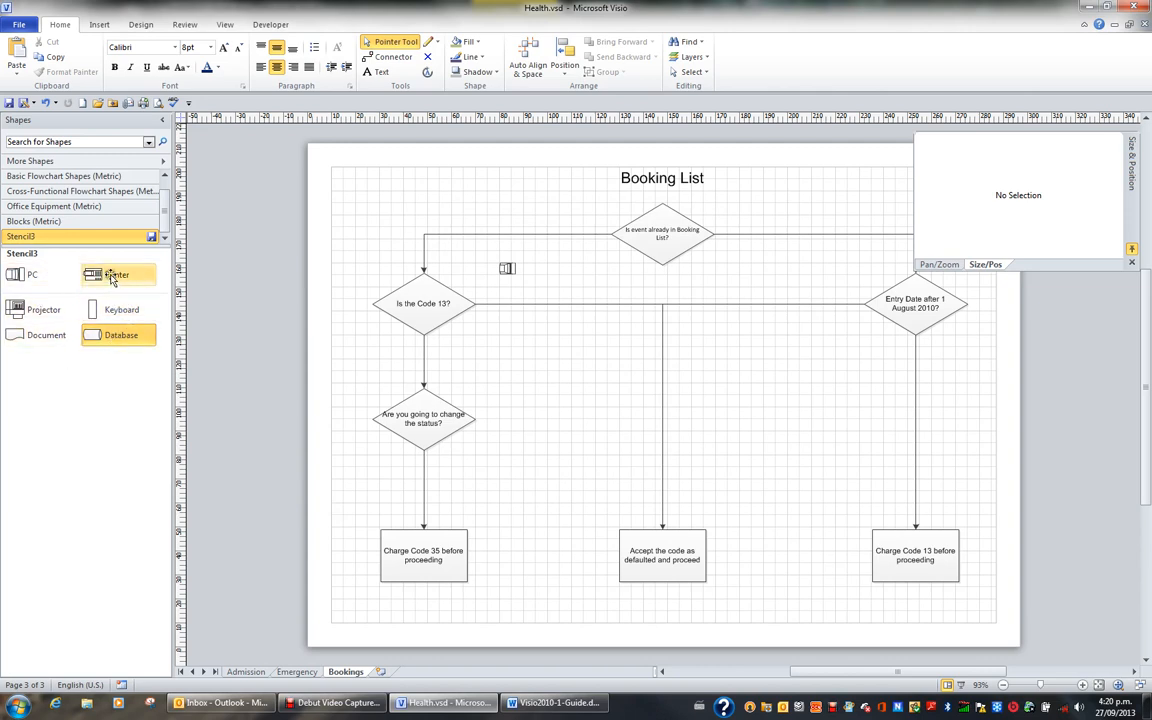
Rearrange the stencil's masters so PC and Document sit above the divider, with Projector, Database, Keyboard and Printer below it
left_click_drag(116, 276, 105, 366)
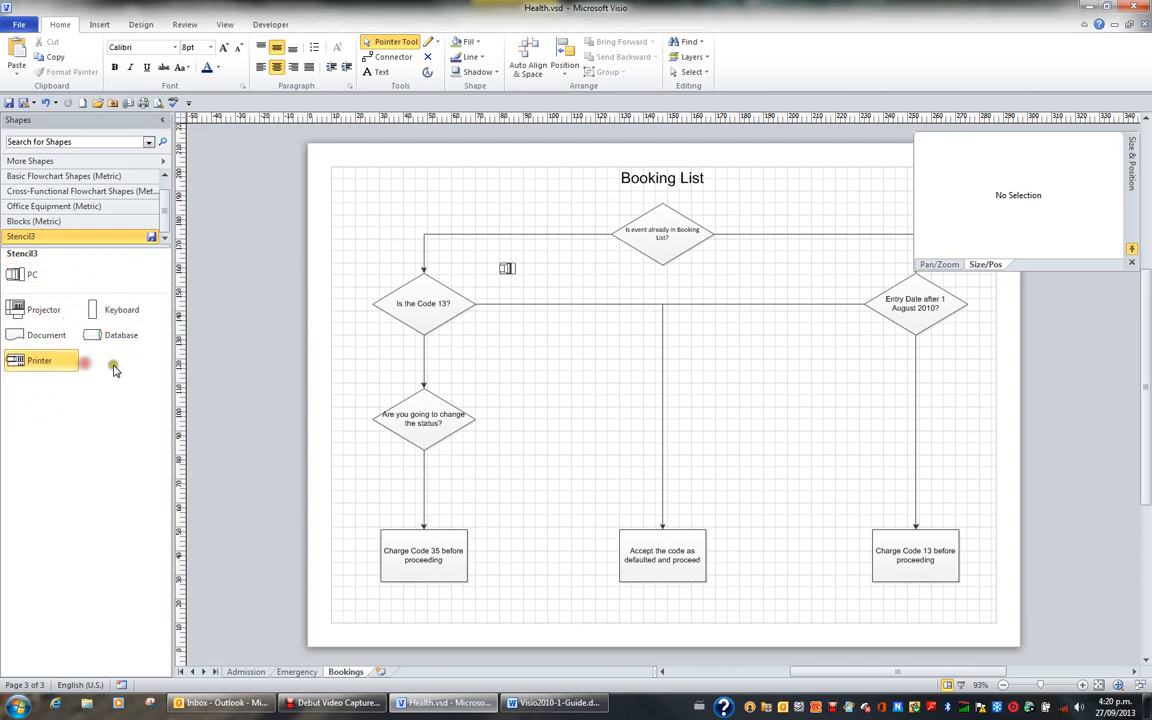
left_click_drag(112, 312, 52, 399)
left_click(112, 338)
left_click_drag(112, 338, 44, 404)
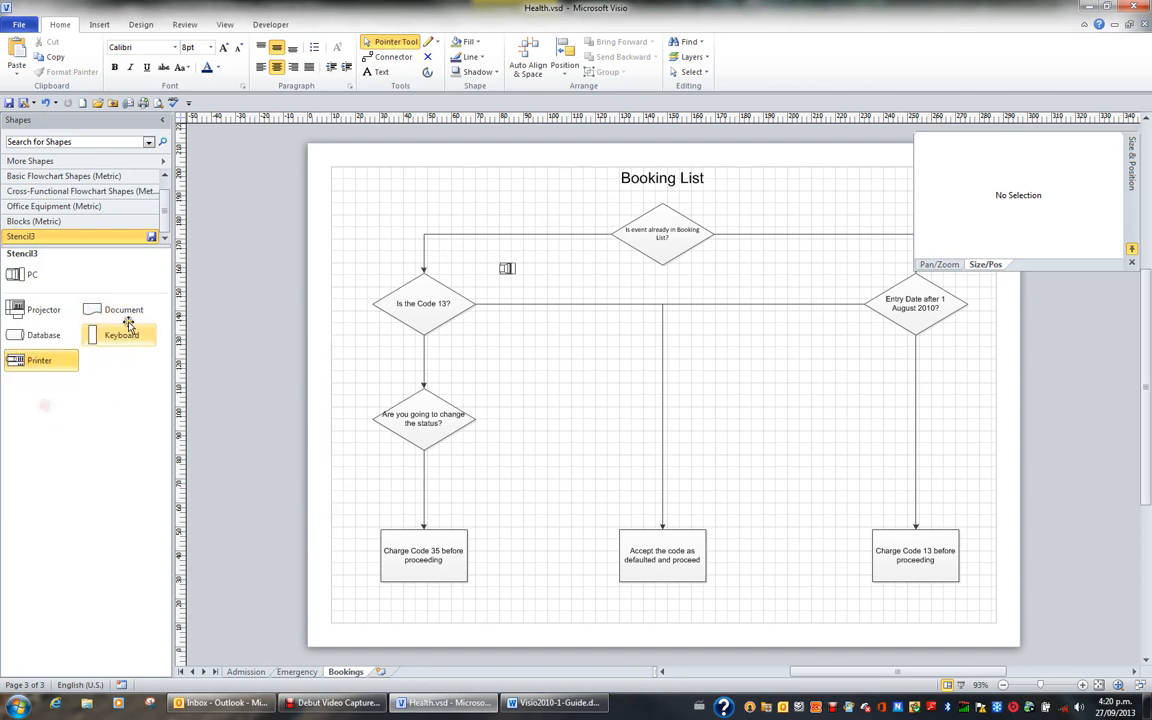
left_click_drag(117, 313, 100, 289)
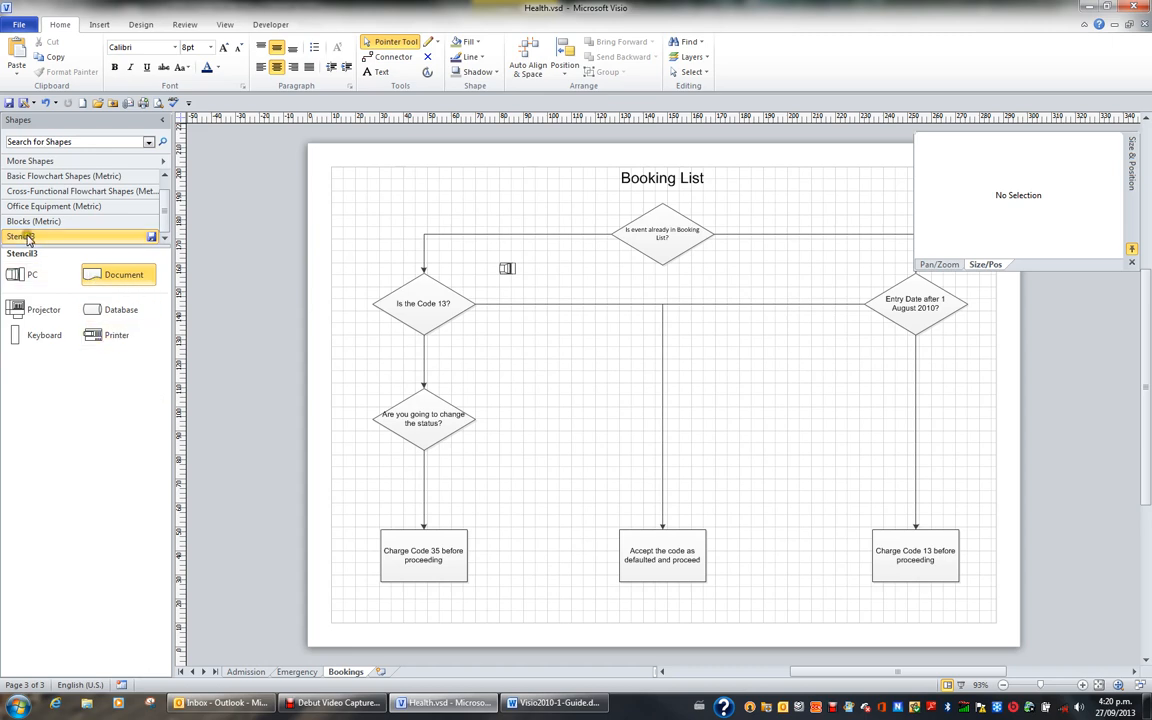
Save the stencil to the Desktop as a .vss file named with the author's first name followed by "Stencil"
left_click(151, 238)
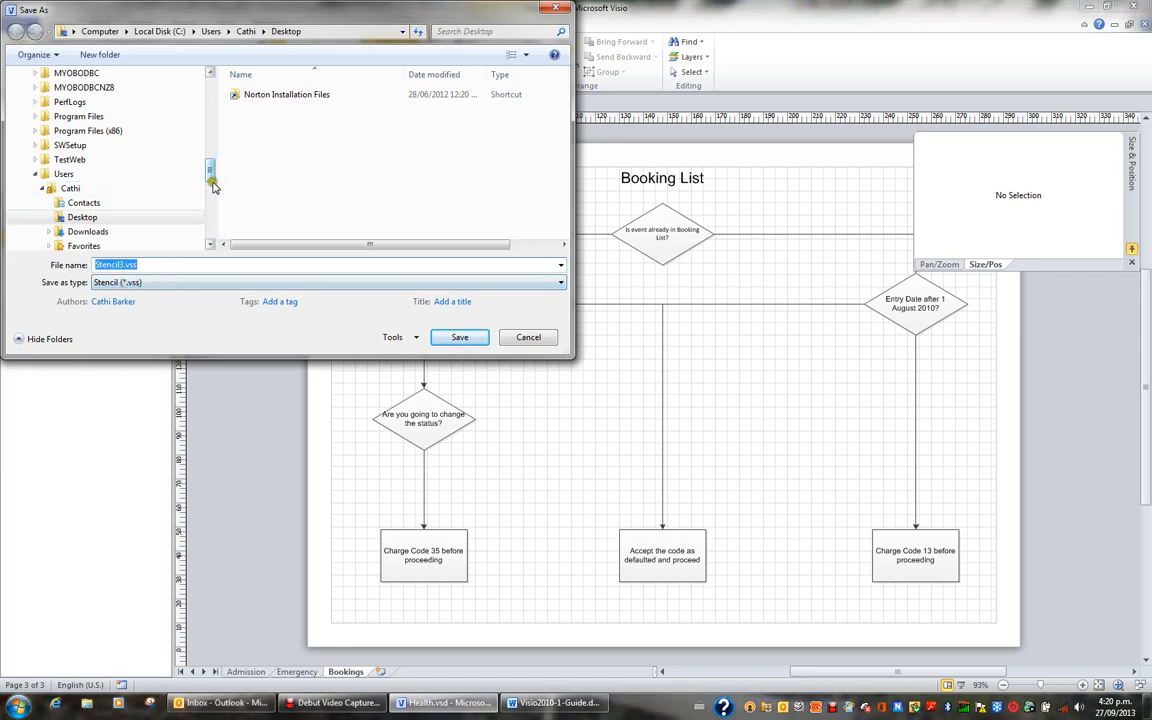
left_click_drag(212, 162, 211, 88)
left_click(57, 122)
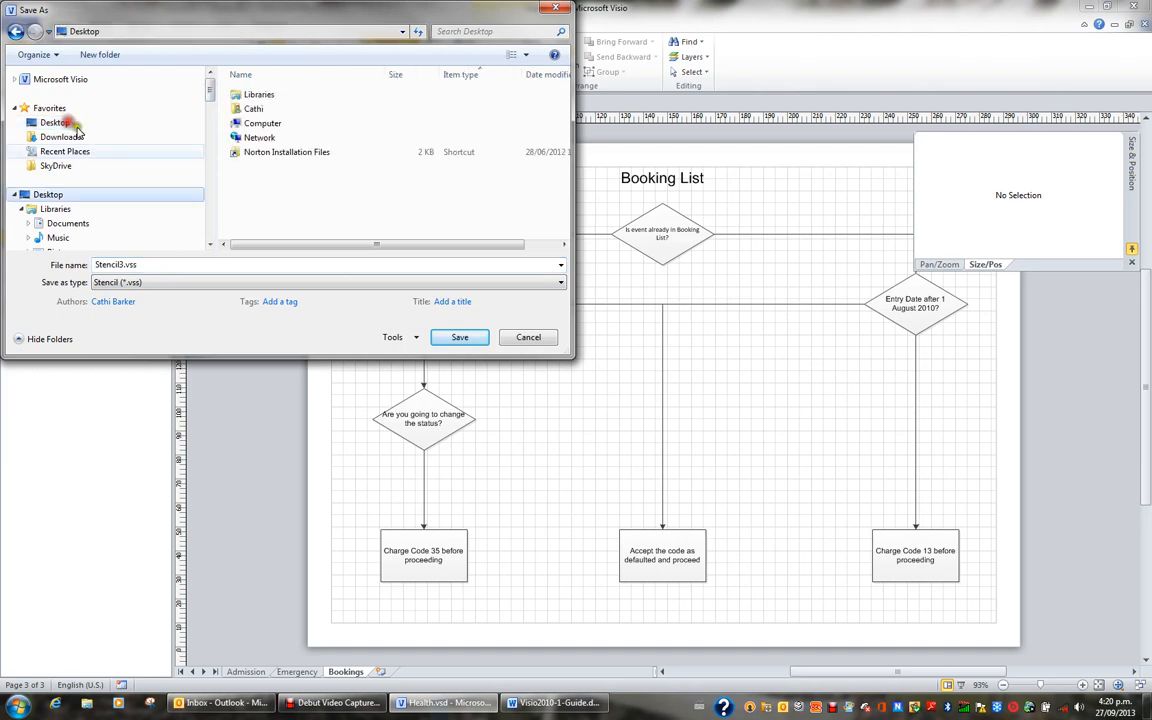
type("Cathi")
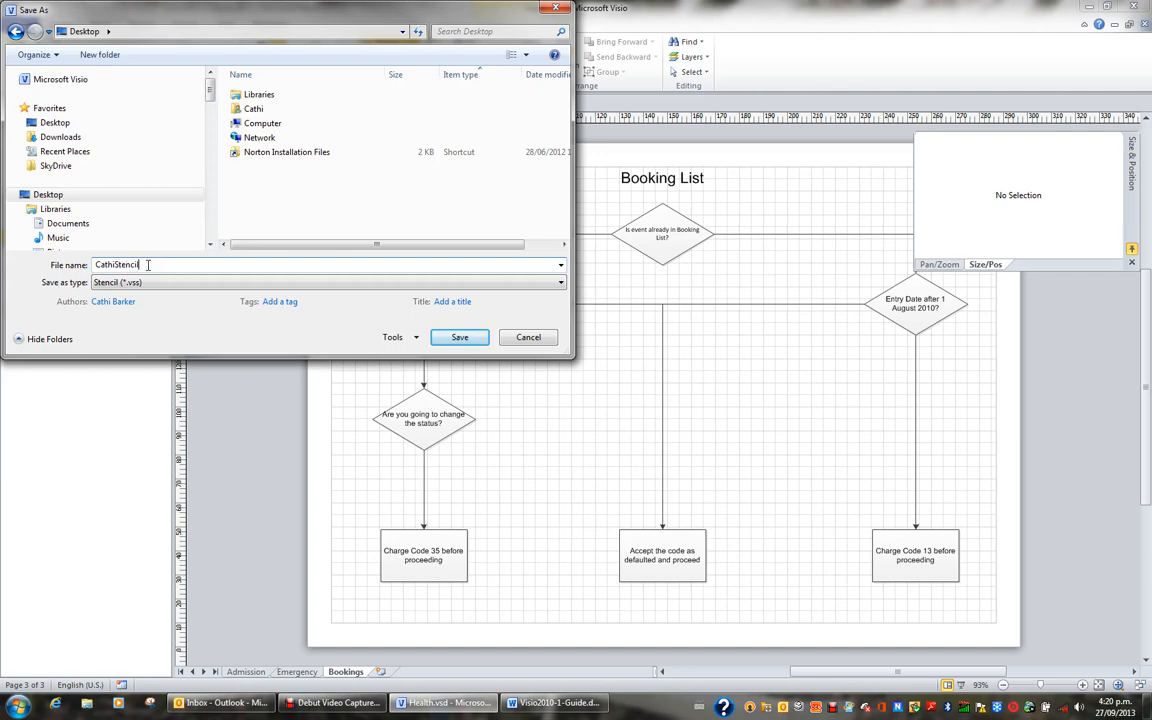
left_click(459, 337)
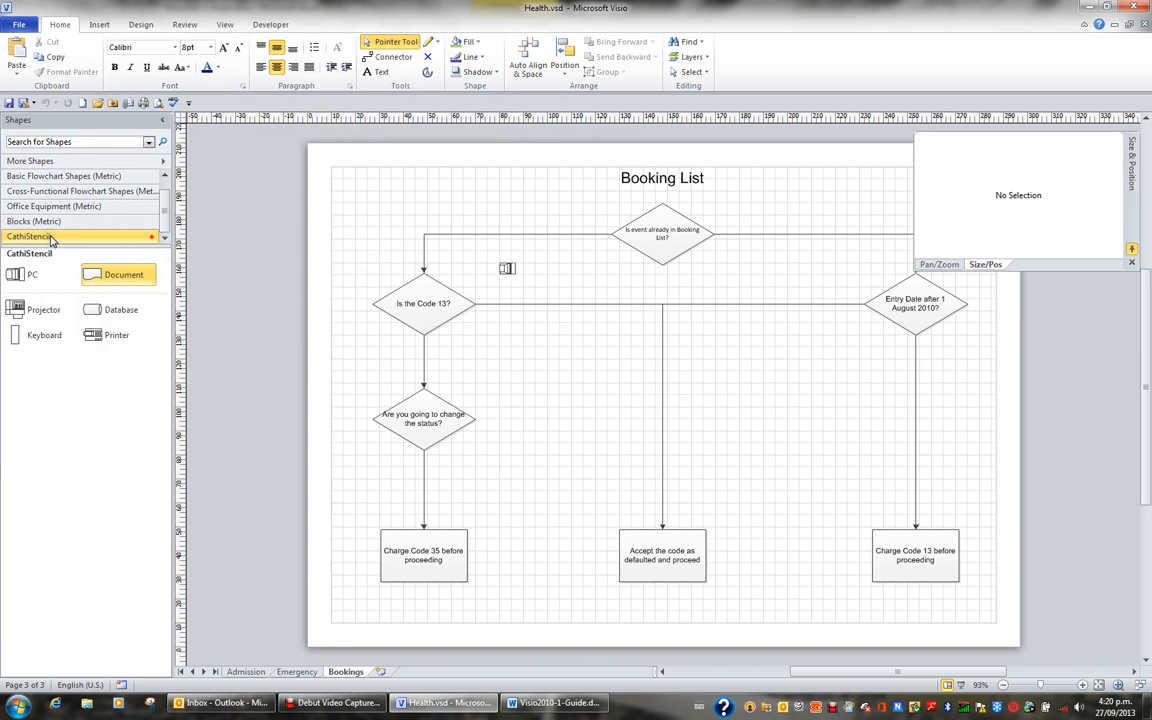
Close the saved custom stencil and reopen its .vss file from the Desktop
right_click(51, 238)
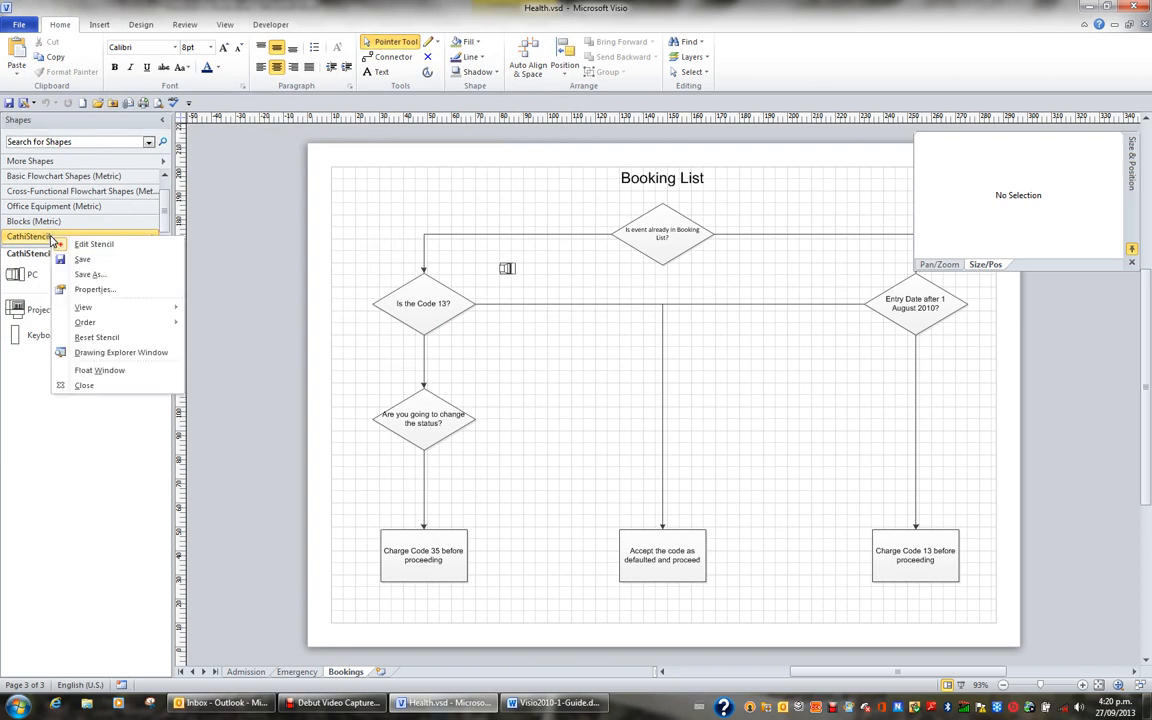
left_click(110, 386)
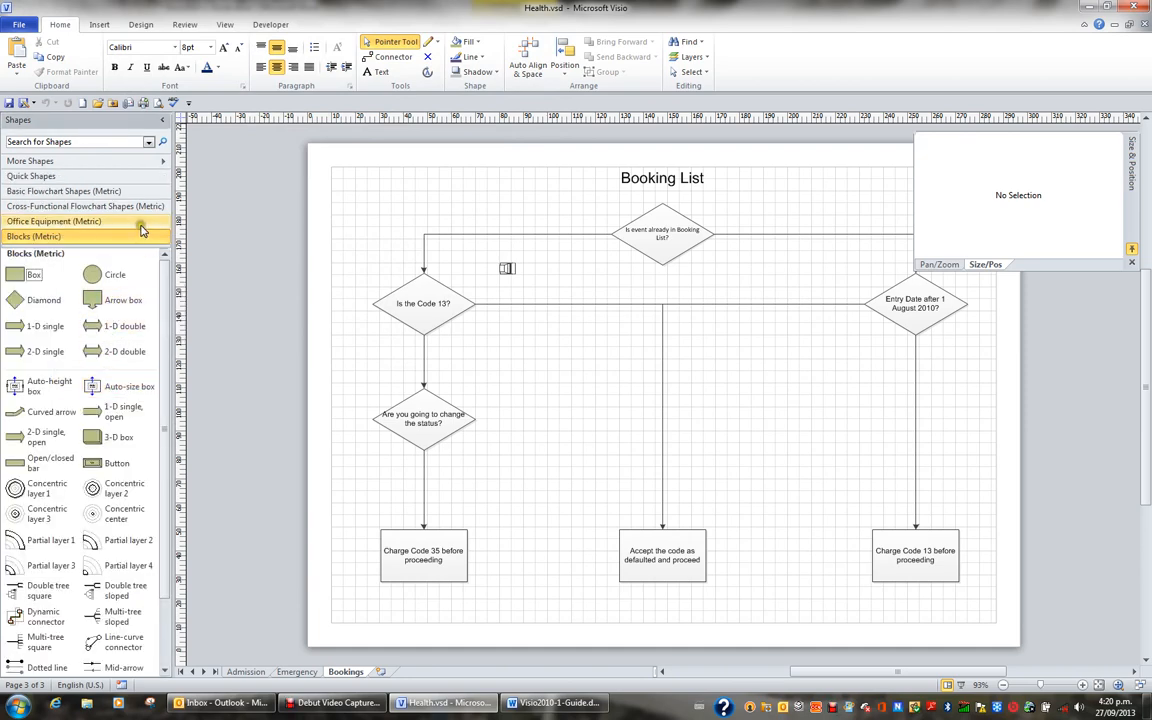
left_click(165, 164)
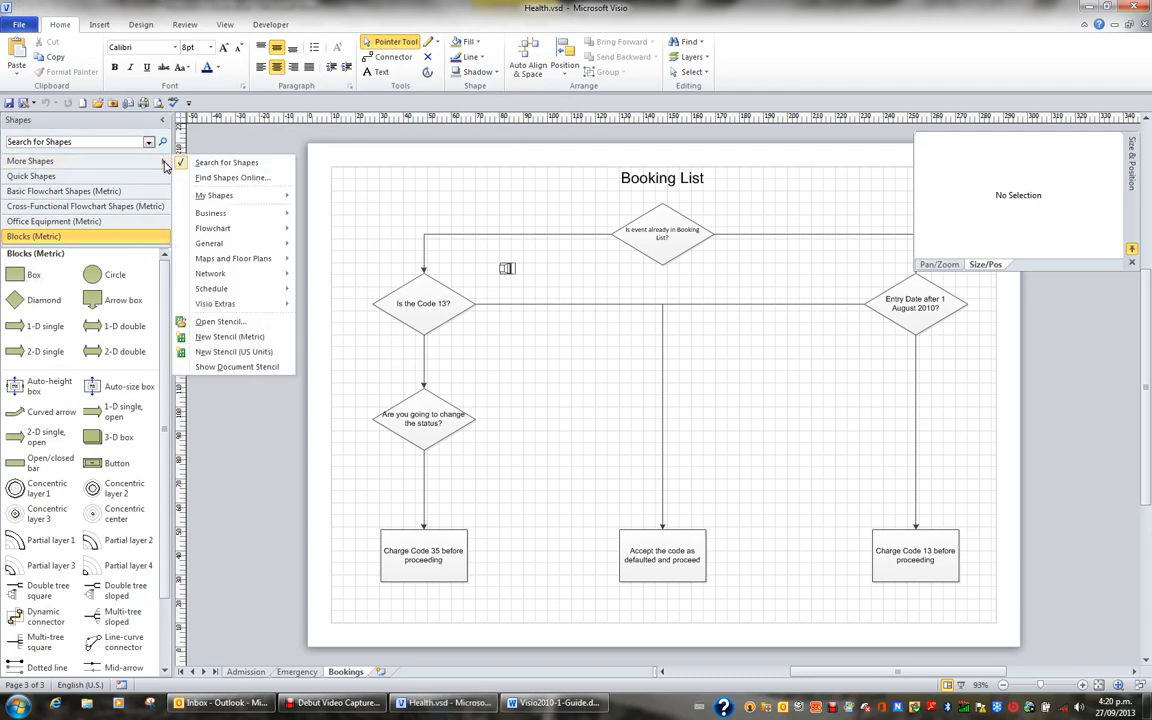
left_click(215, 322)
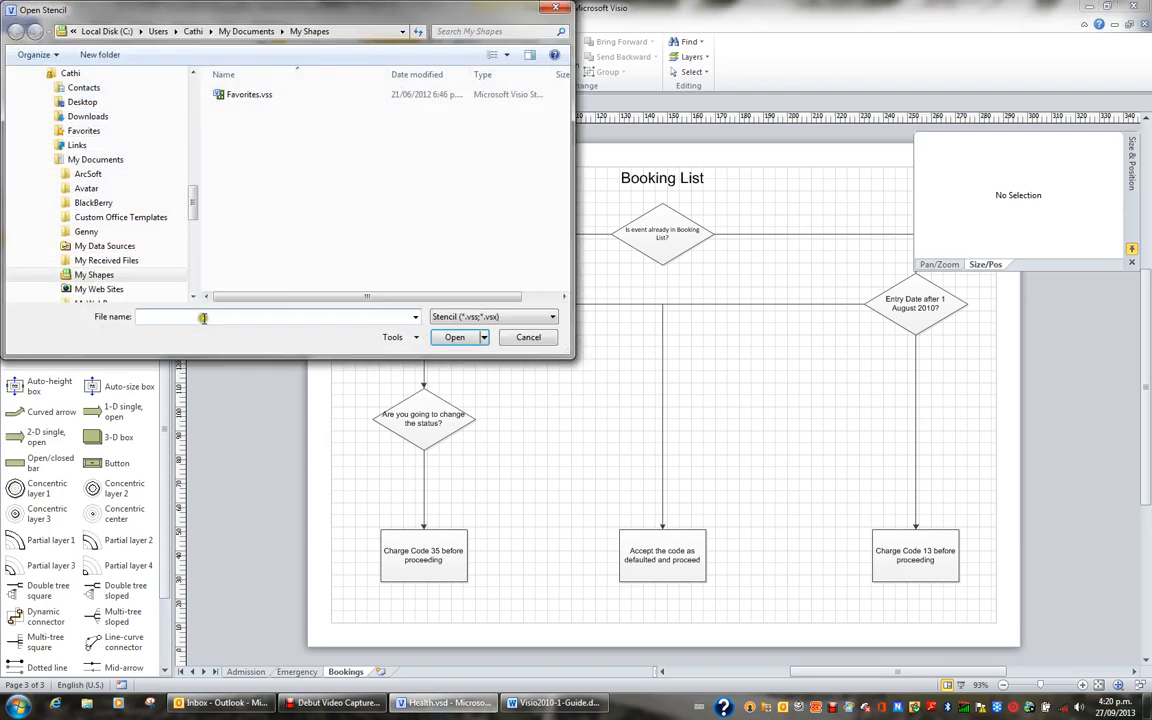
left_click_drag(193, 203, 195, 88)
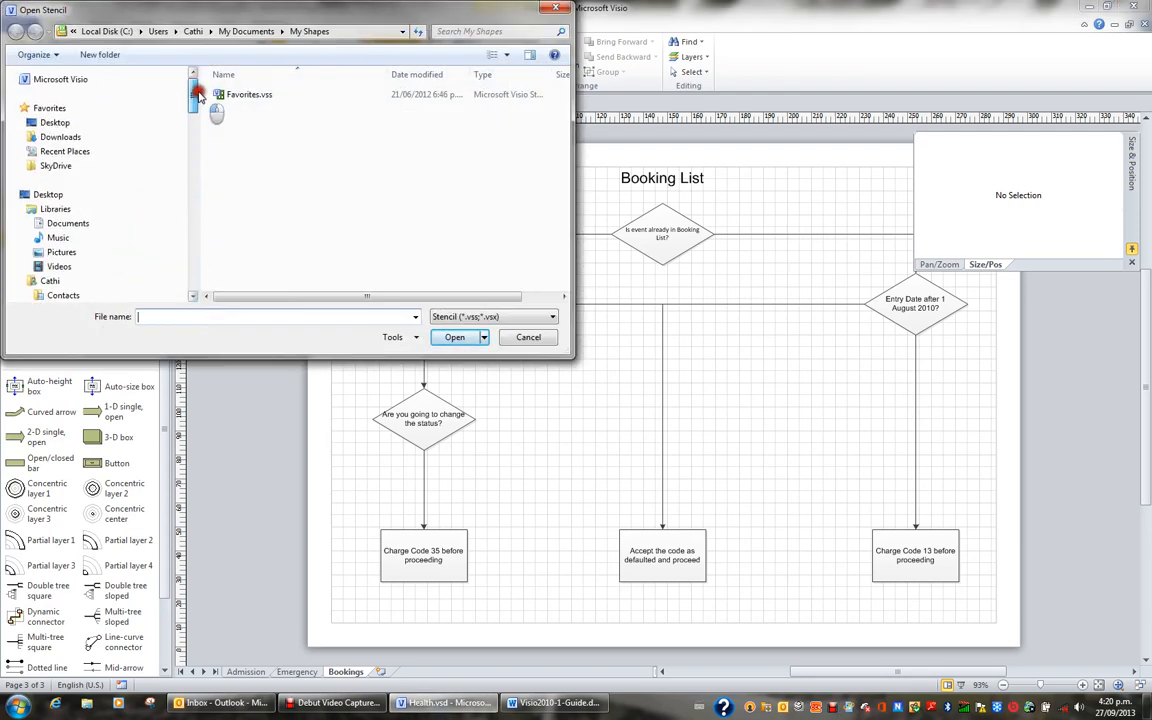
left_click(55, 122)
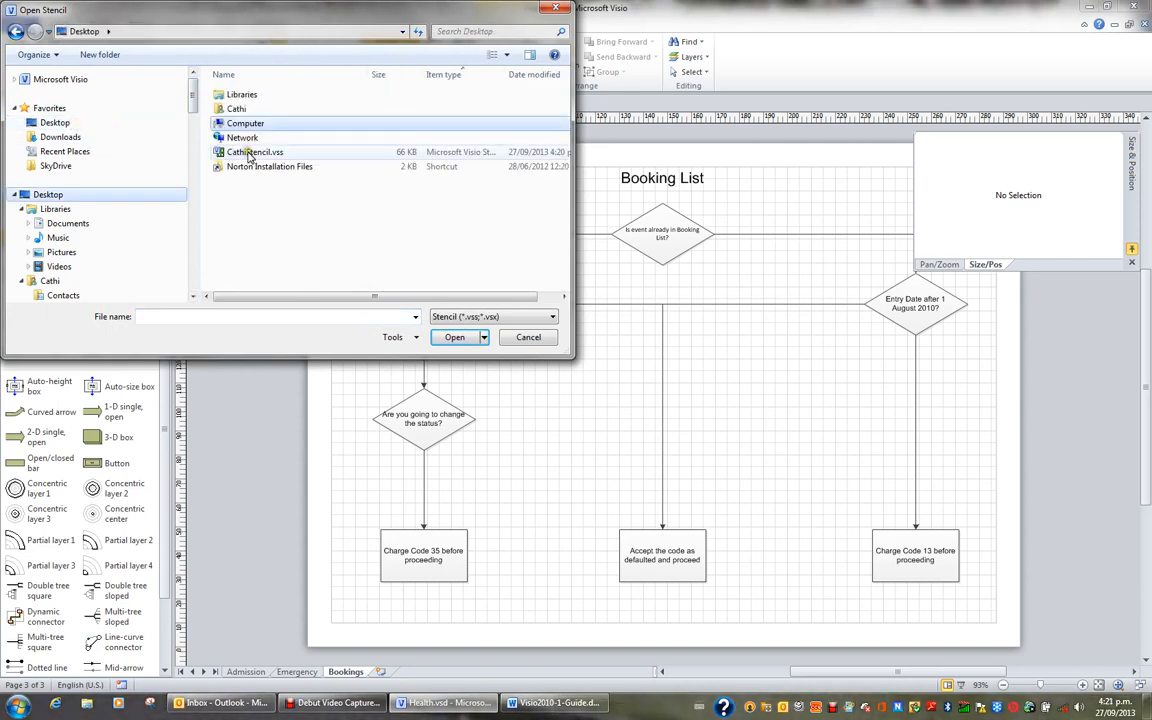
double_click(250, 155)
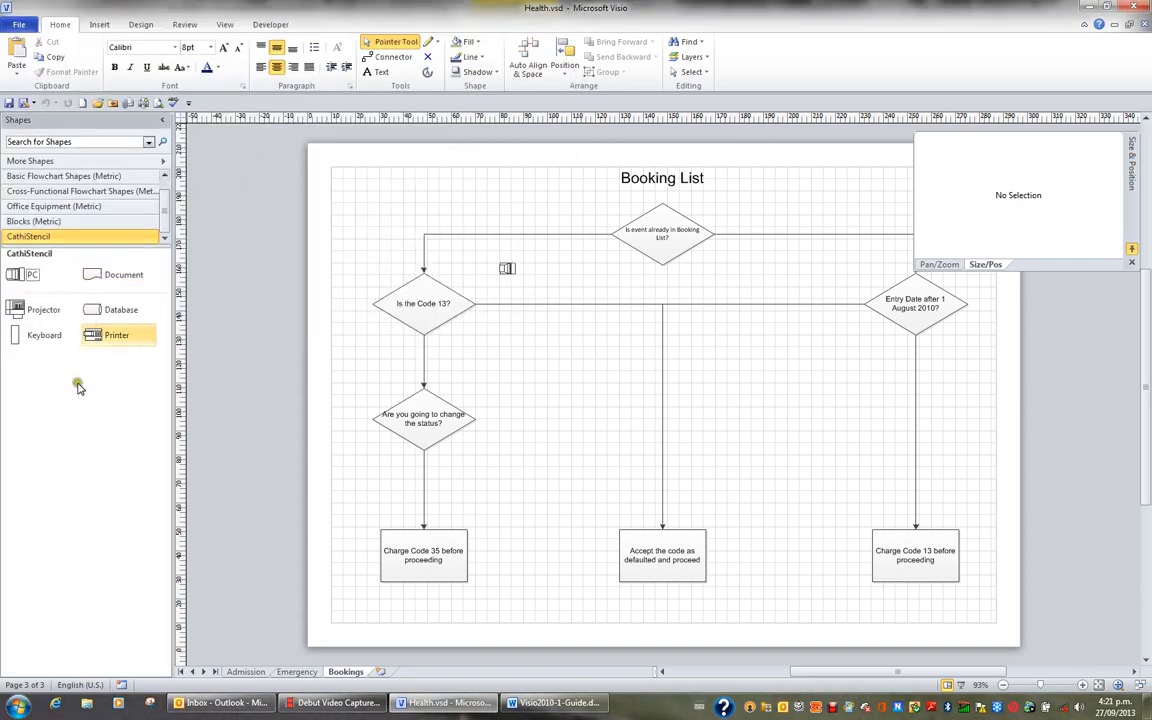